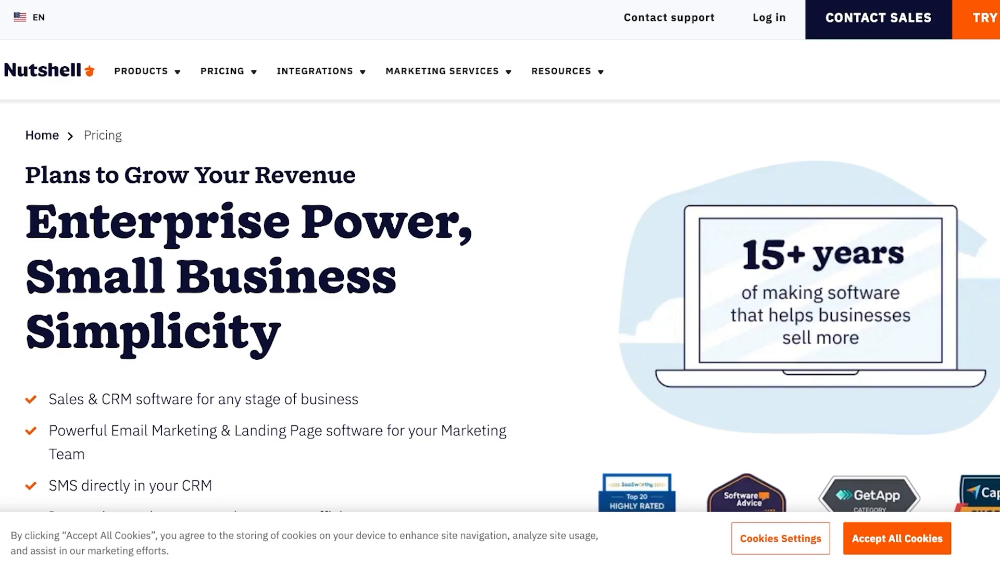
Step: Accept all cookies on the Nutshell website
scroll(500, 308, "down", 3)
scroll(500, 308, "up", 3)
left_click(897, 538)
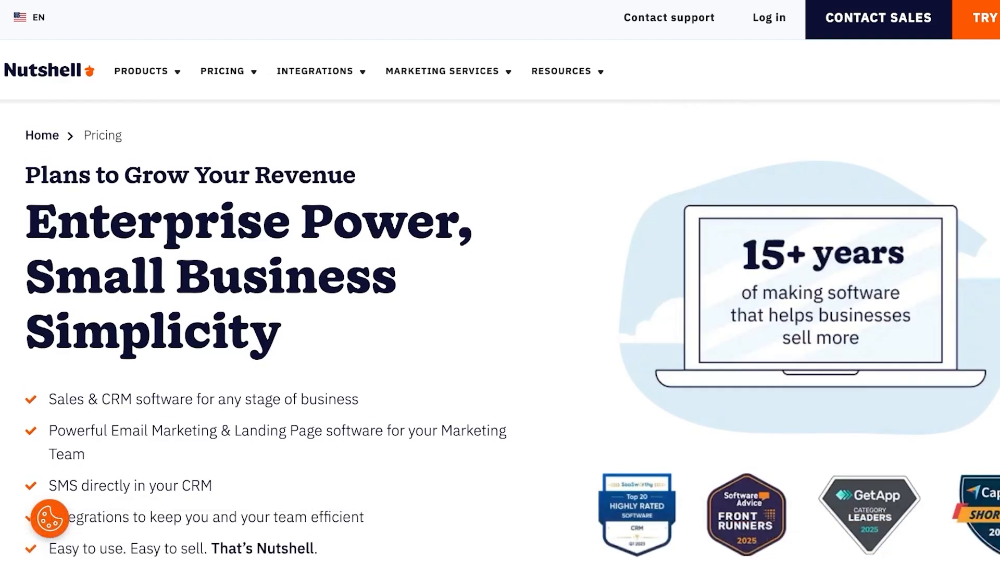
Step: Scroll through the Nutshell pricing plans
scroll(500, 332, "down", 1)
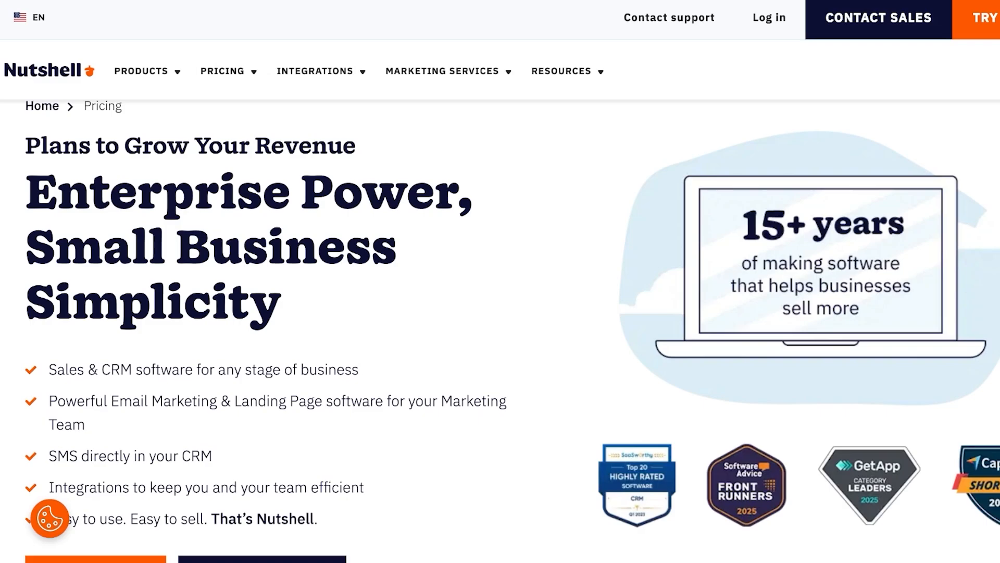
scroll(500, 331, "down", 12)
scroll(500, 331, "up", 3)
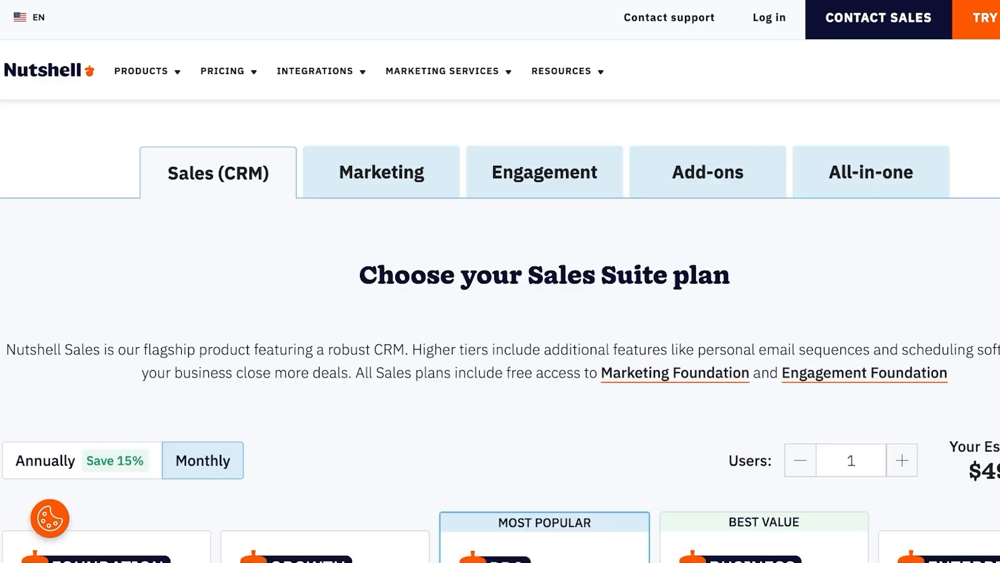
scroll(500, 332, "down", 6)
scroll(500, 281, "up", 15)
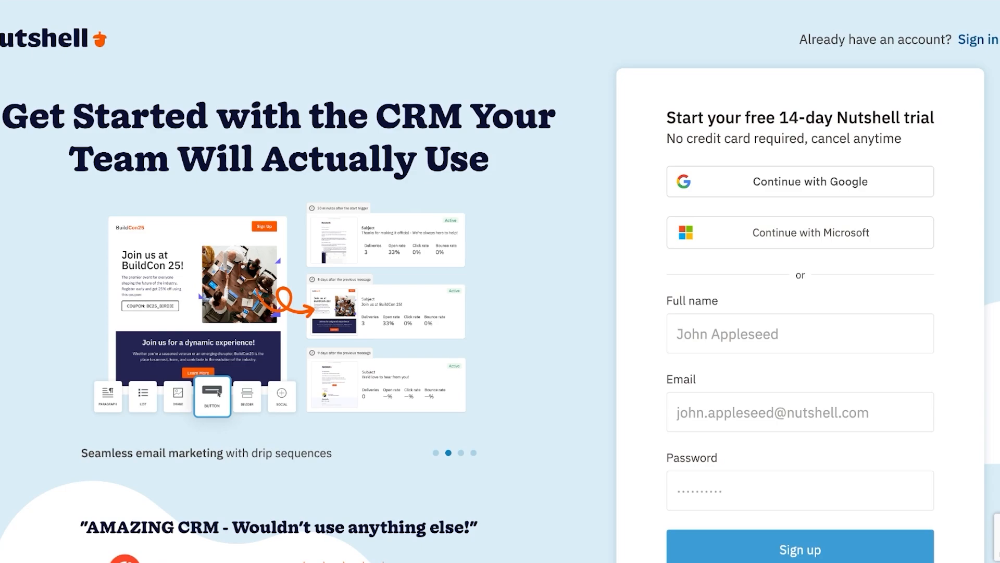
Step: Sign up for the trial with the user's full name, e-mail address and a password
left_click(800, 334)
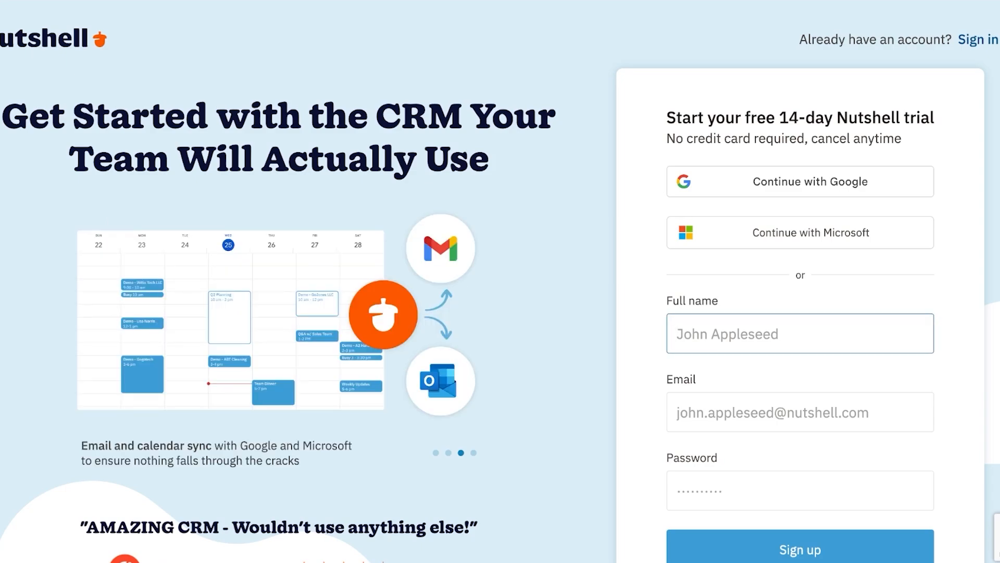
type("Midge Maisel")
key("Tab")
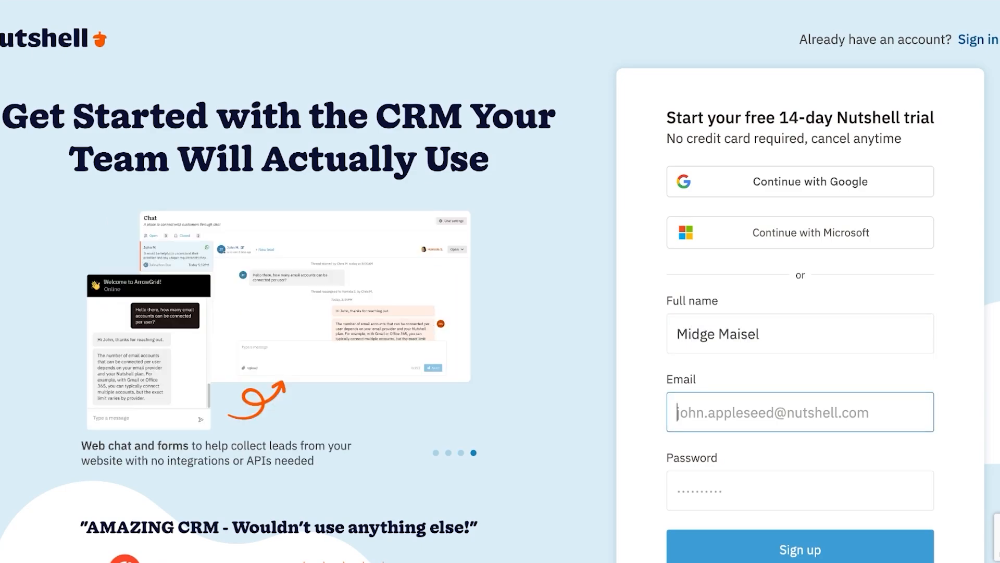
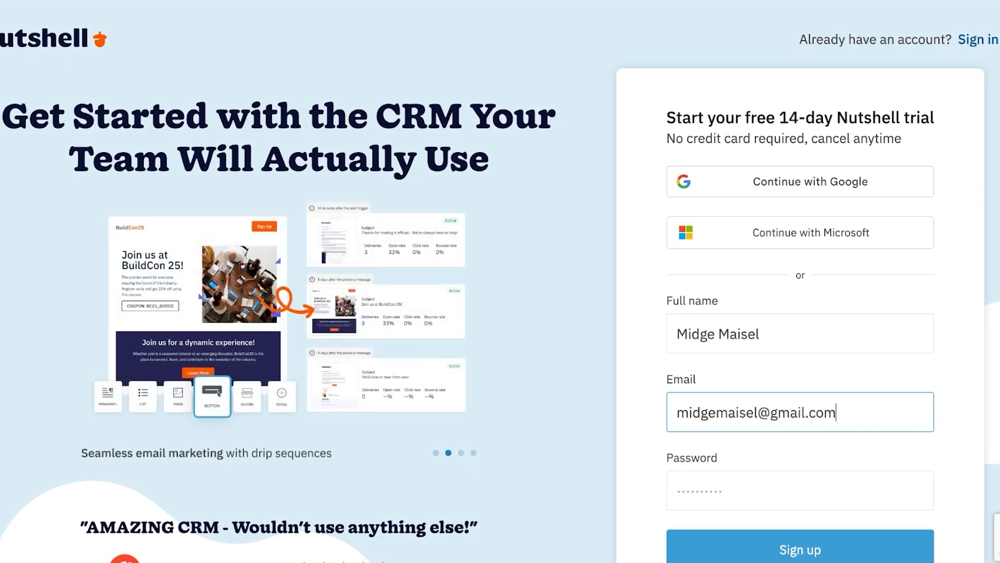
left_click(678, 412)
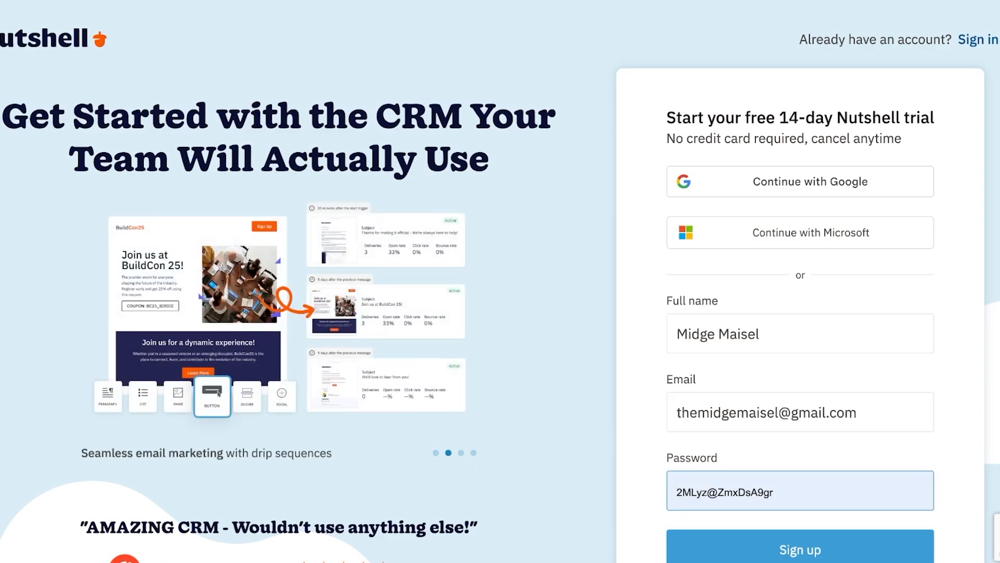
type("•••••")
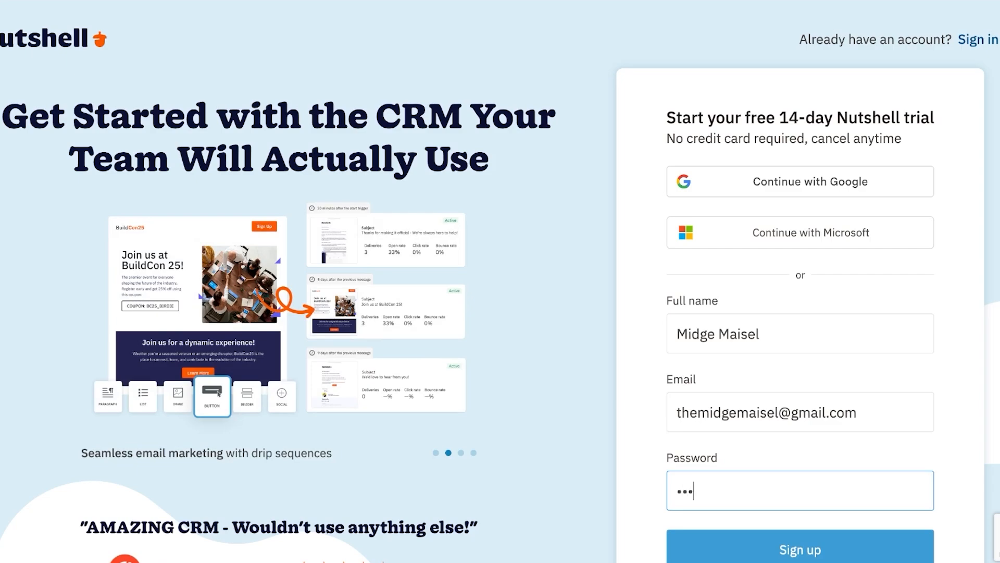
type("••••")
key("Return")
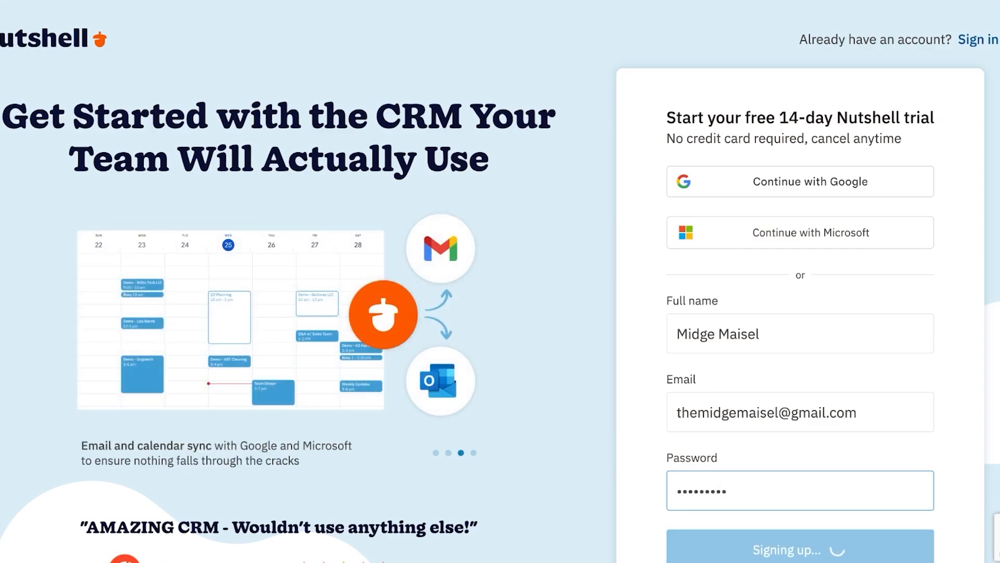
scroll(500, 281, "down", 1)
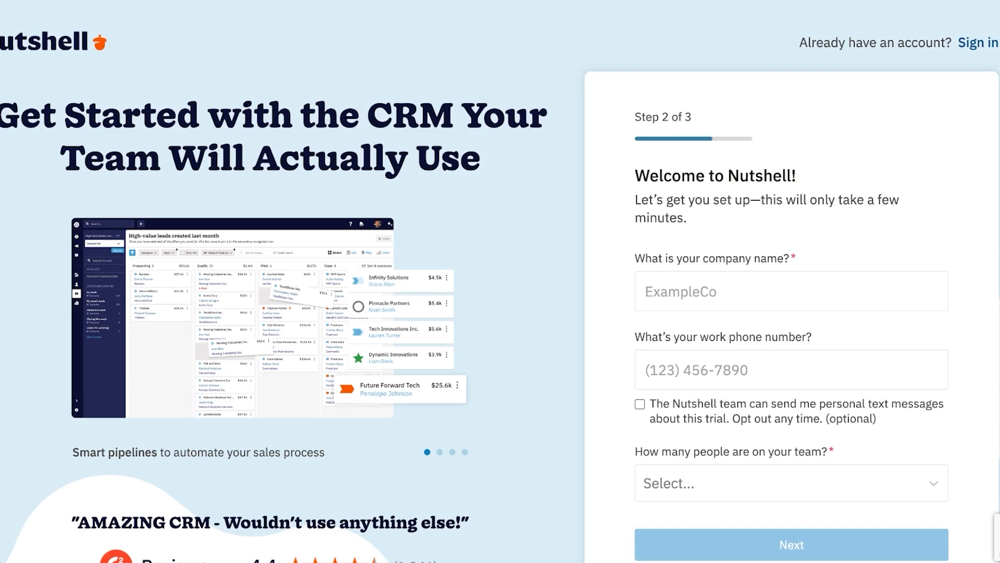
Step: Enter company name 'Spencer' and the work phone number
left_click(791, 291)
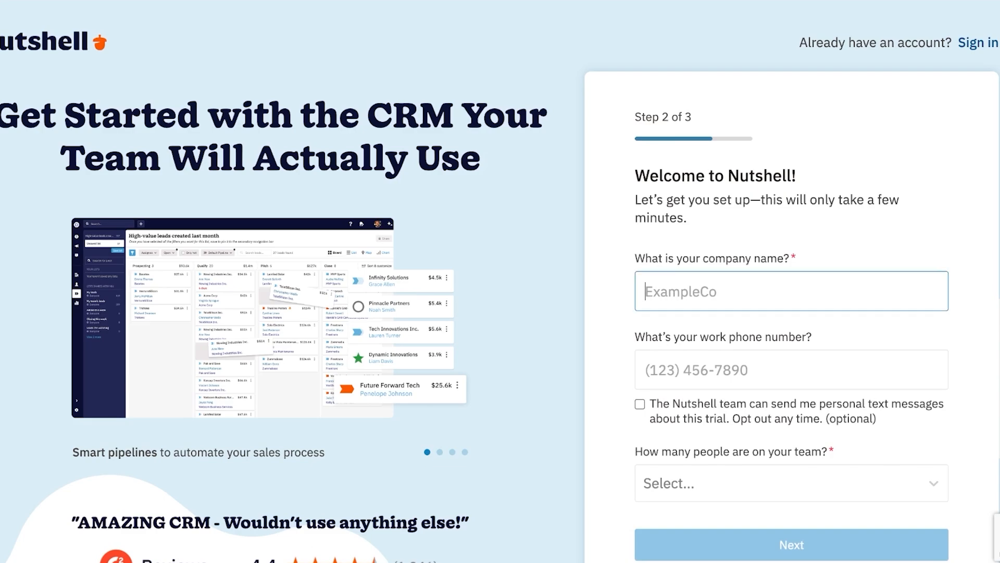
type("Spencer")
key("Tab")
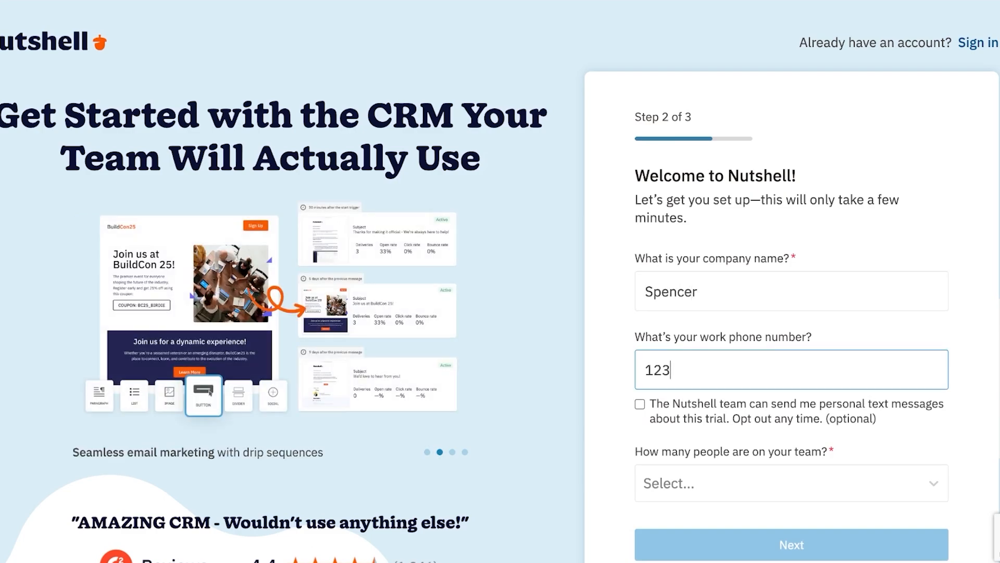
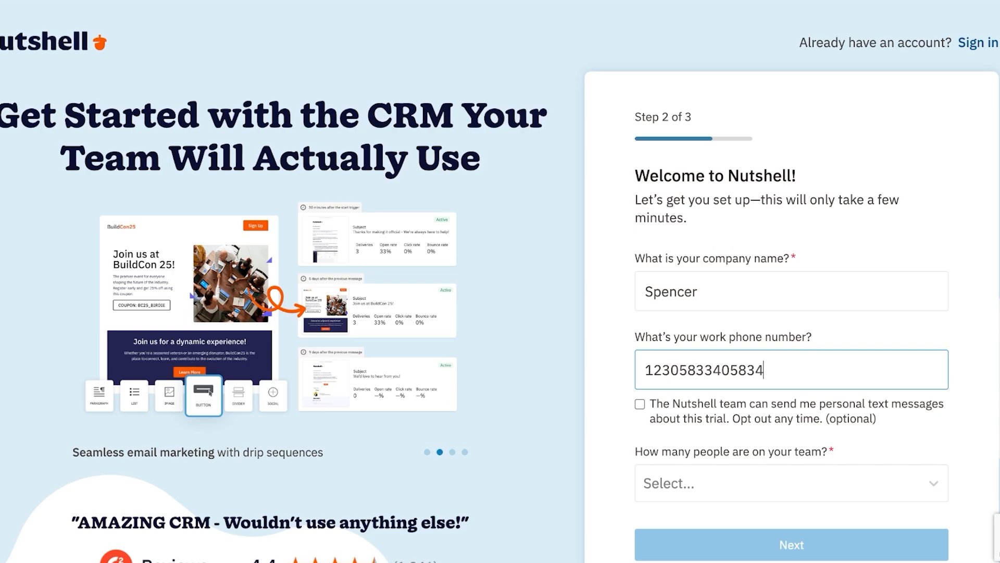
Step: Choose team size 'Just me (for now!)' and CRM experience 'Just starting out with a CRM'
left_click(791, 483)
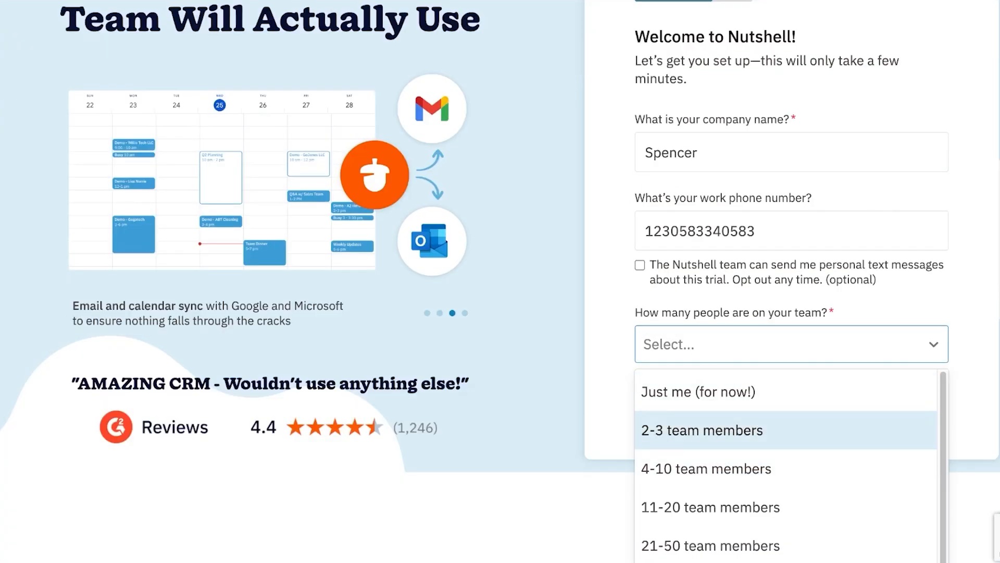
left_click(698, 391)
left_click(792, 504)
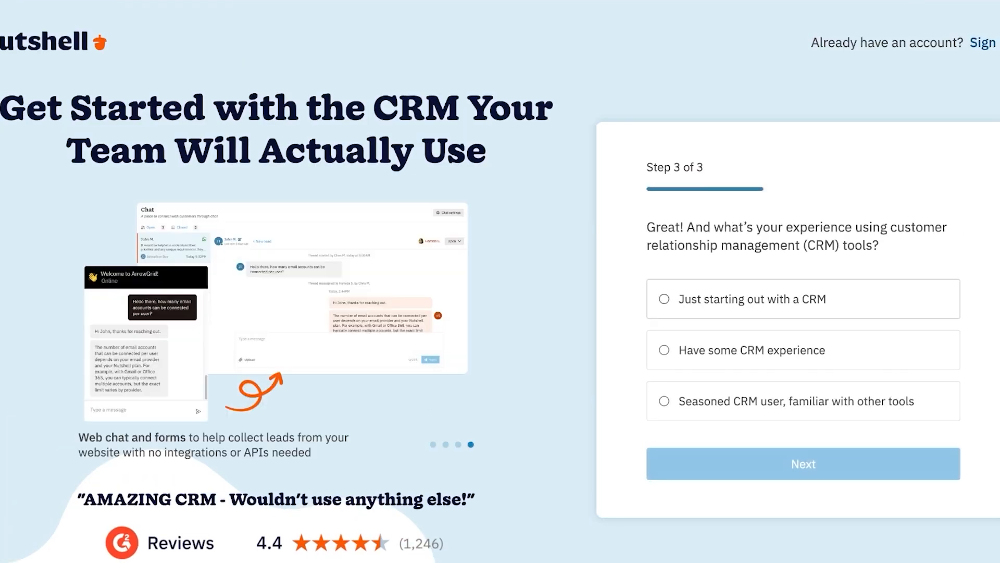
left_click(752, 299)
left_click(804, 463)
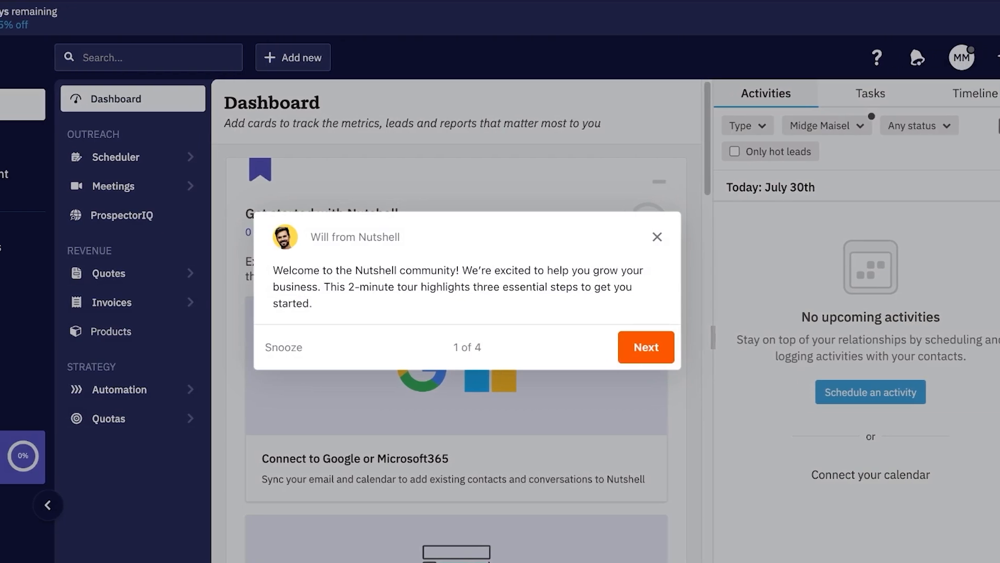
Step: Step through the welcome tour to its end
left_click(742, 347)
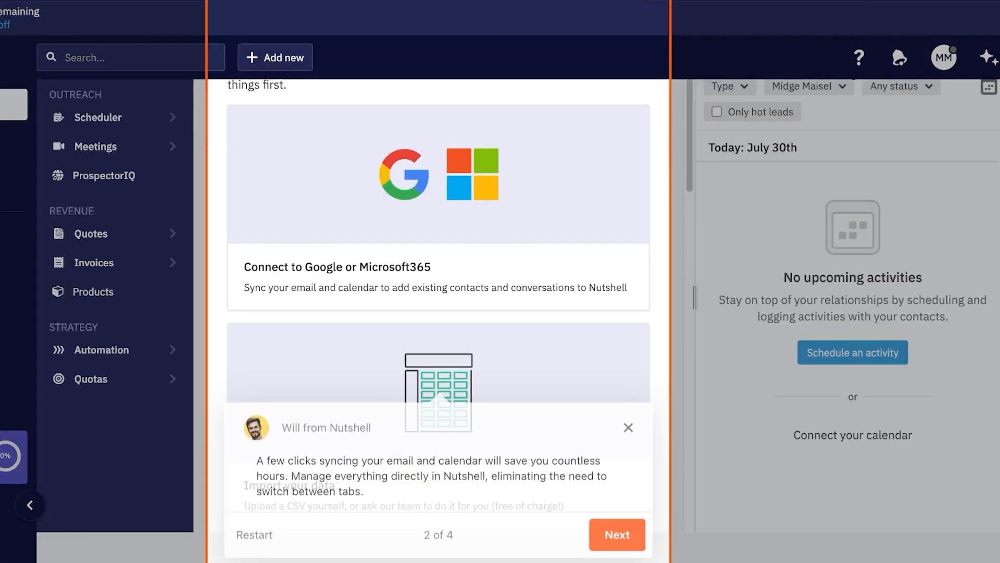
left_click(618, 532)
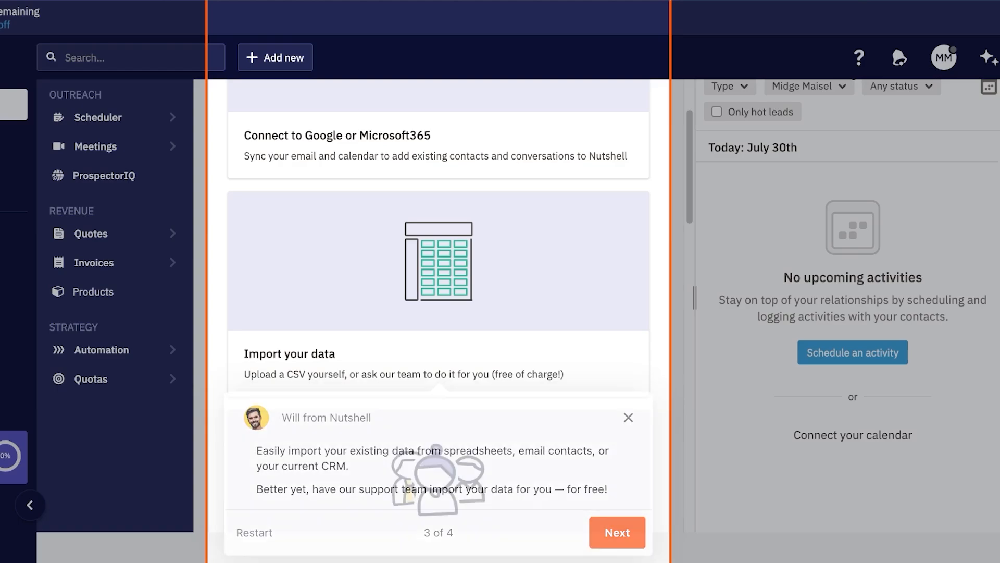
left_click(618, 532)
scroll(439, 323, "down", 3)
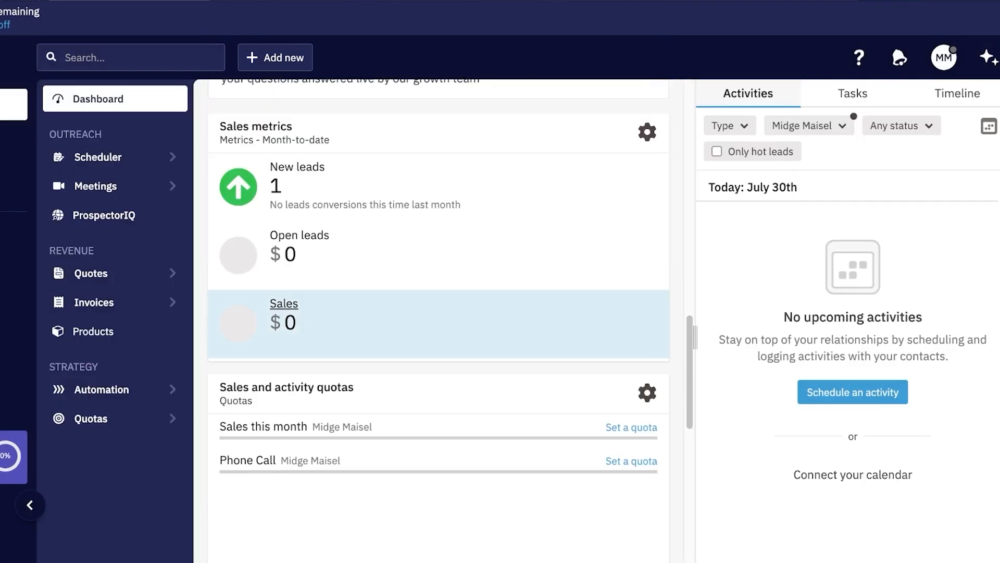
scroll(439, 323, "up", 15)
Step: Dismiss the getting-started, checklist and webinar cards, then reload the dashboard
left_click(642, 182)
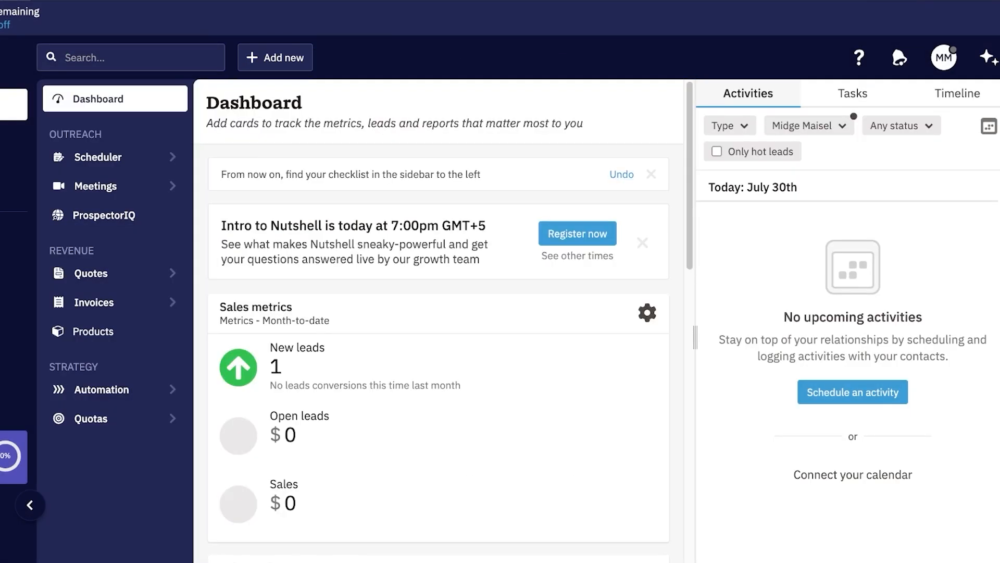
left_click(652, 174)
left_click(643, 196)
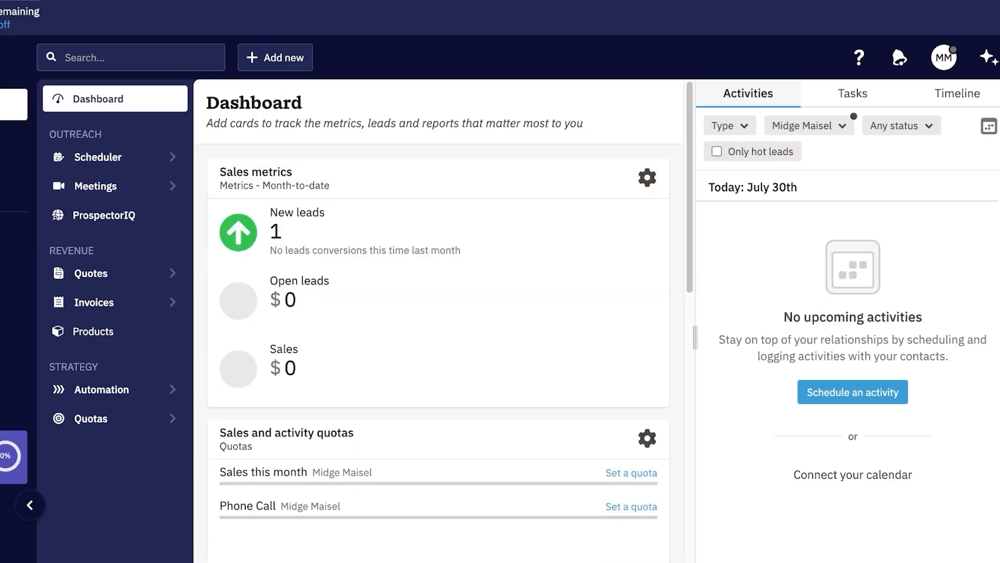
key("super+r")
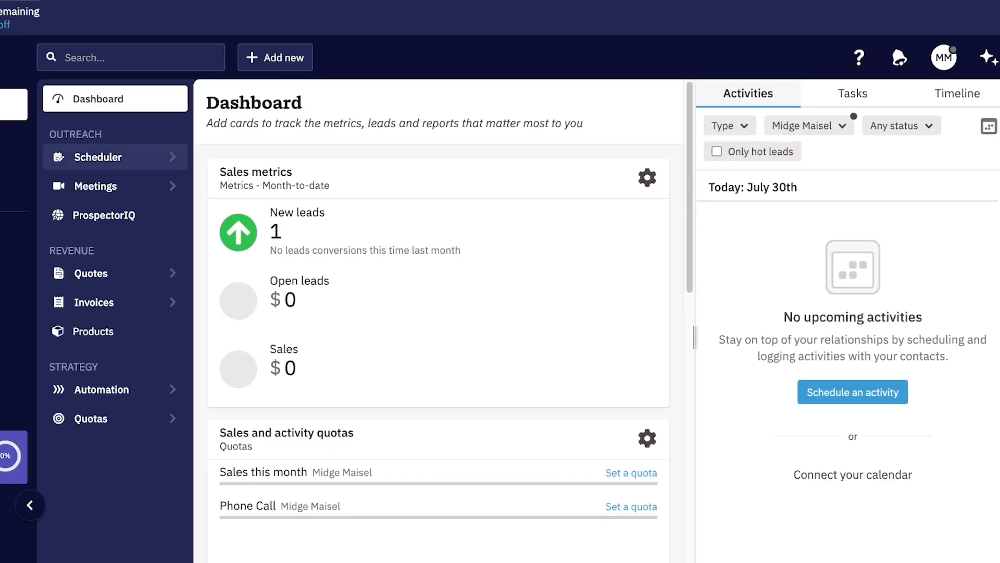
Step: Visit Scheduler, ProspectorIQ, Engagement, Companies, People, Leads and Reports, ending on All people
left_click(98, 157)
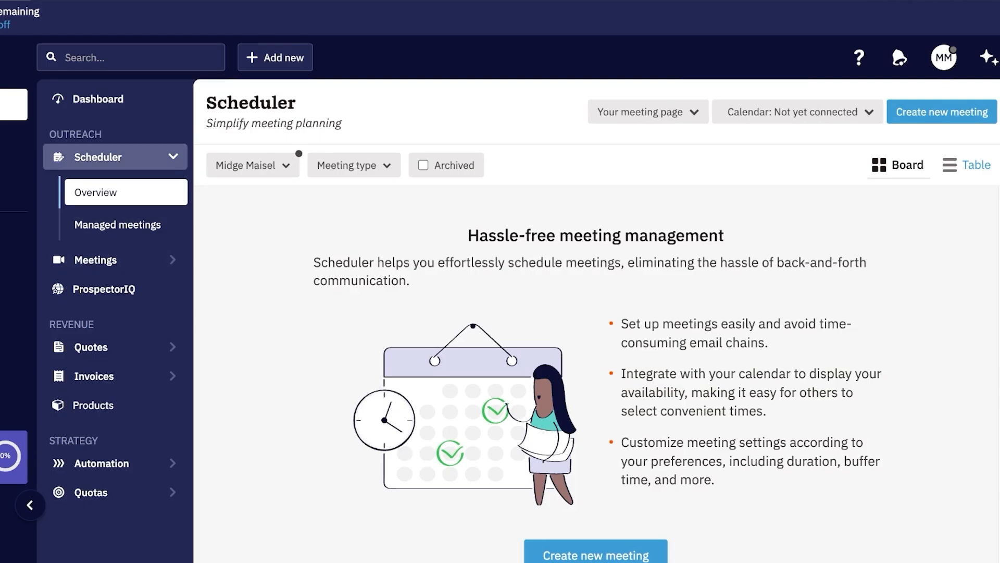
left_click(104, 289)
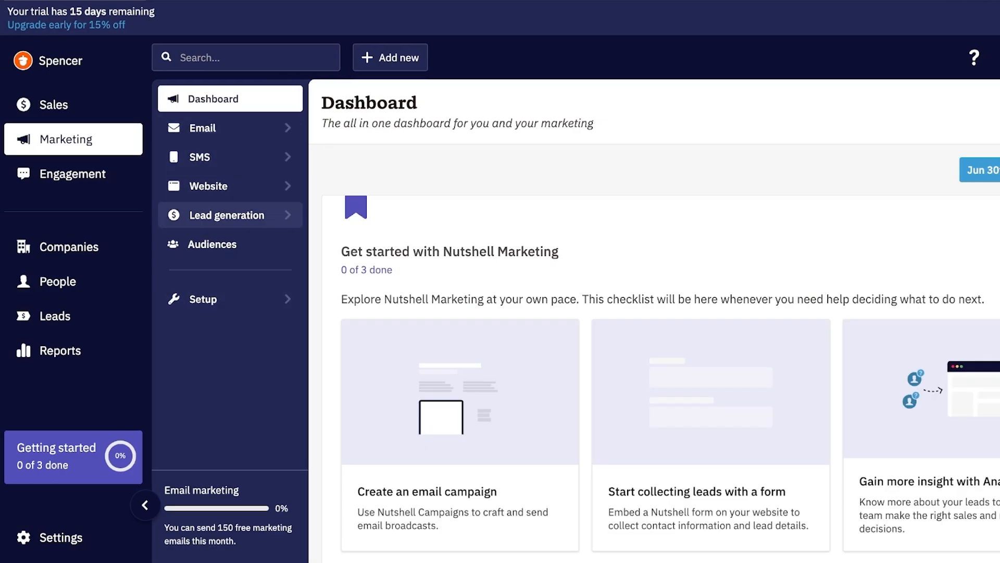
left_click(72, 174)
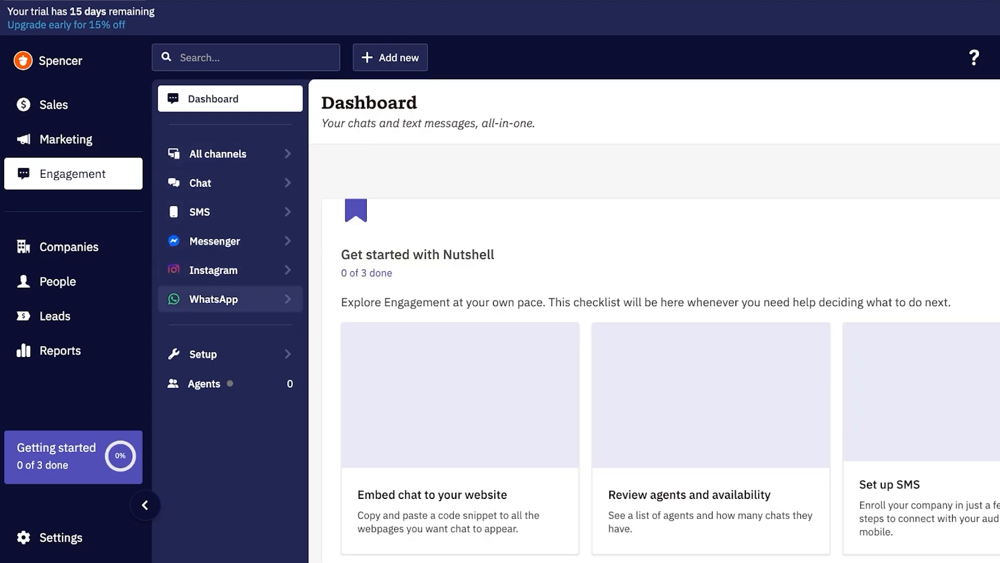
left_click(73, 247)
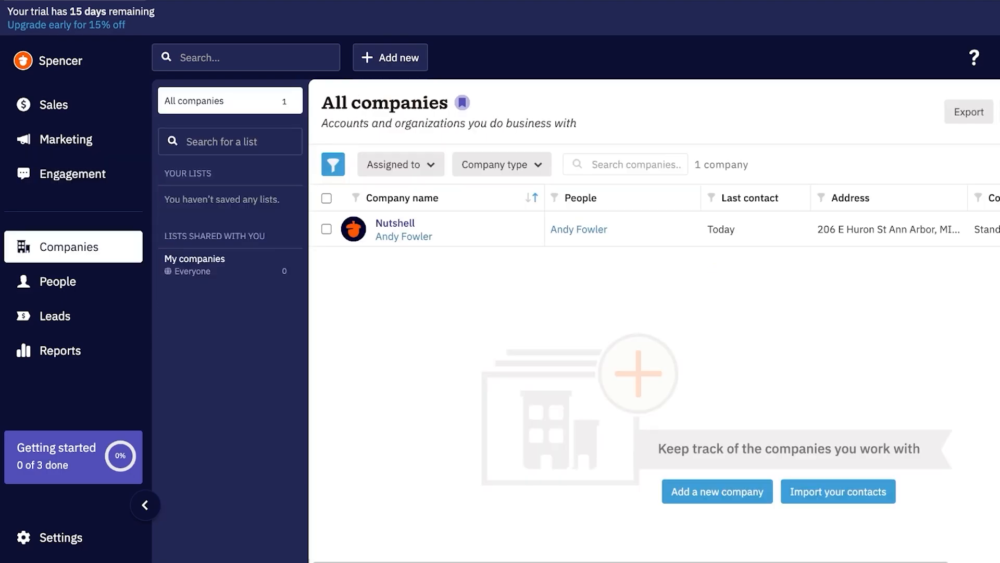
left_click(73, 281)
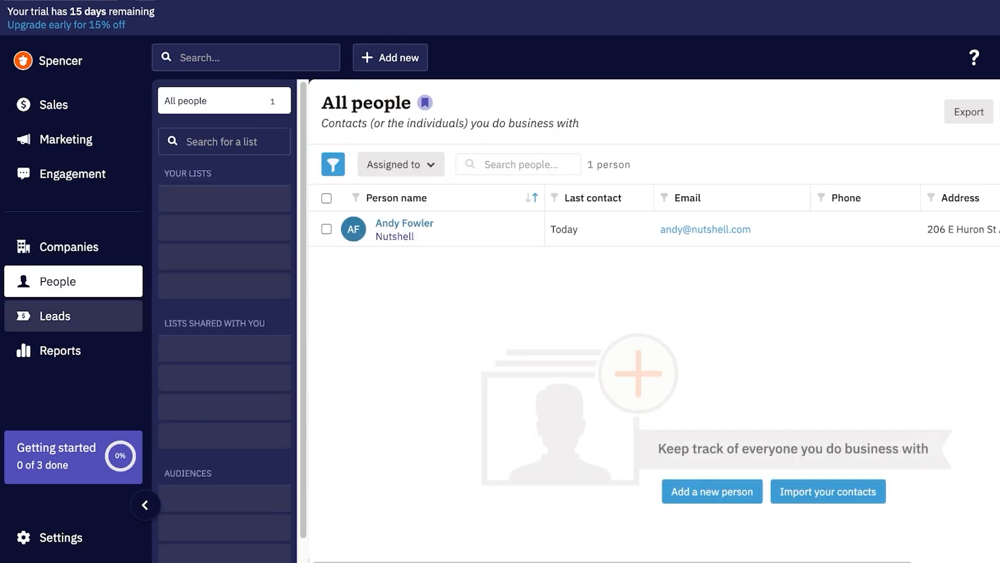
left_click(72, 316)
left_click(73, 351)
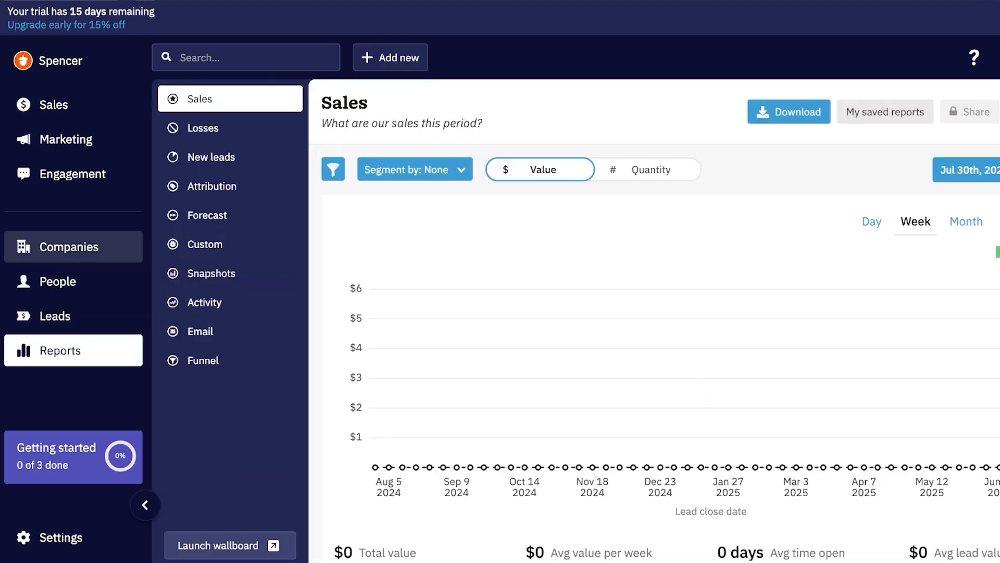
left_click(73, 246)
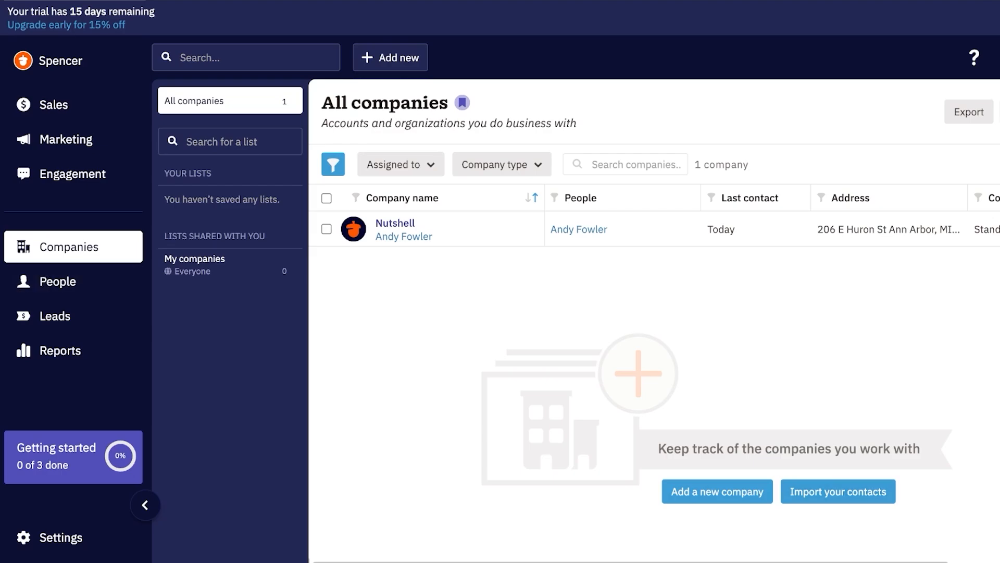
left_click(58, 282)
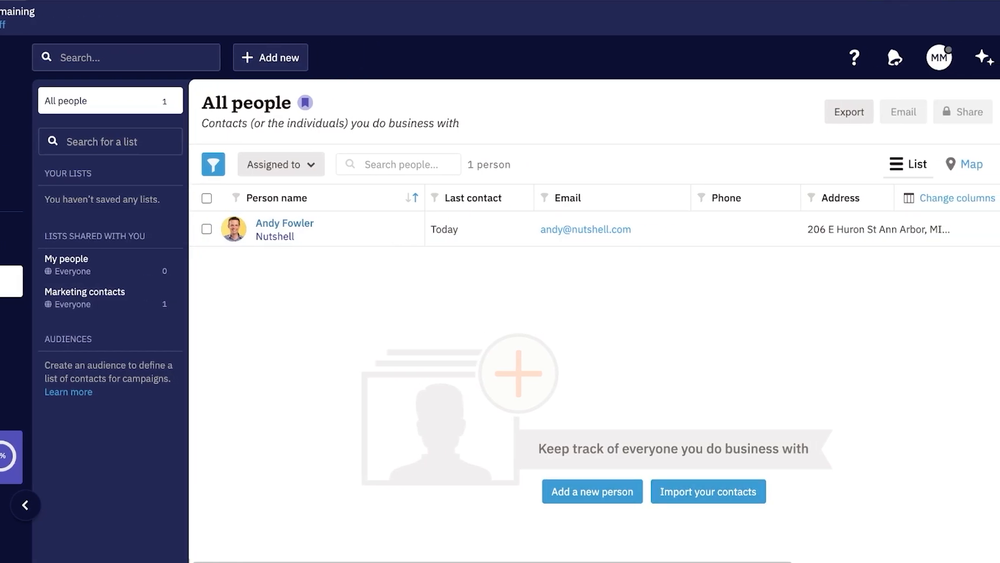
Step: Start a new person and enter the contact's full name
left_click(593, 491)
type("K")
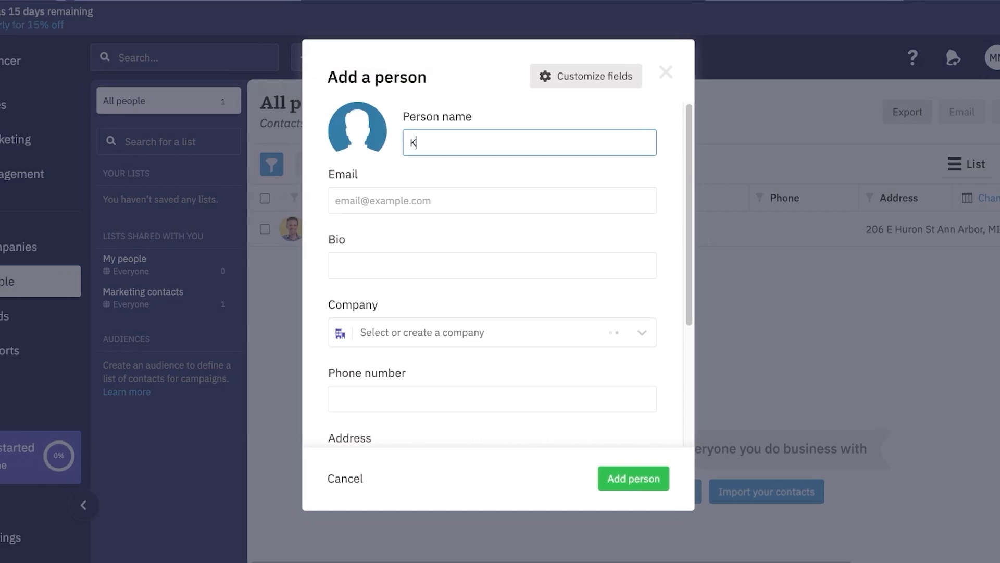
key("BackSpace")
type("Kate Spade")
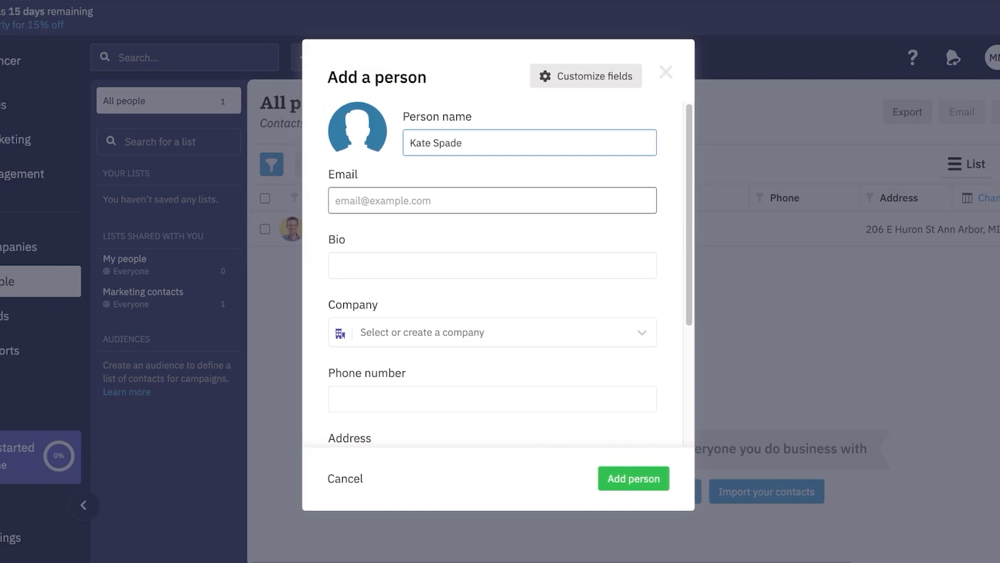
Step: Add the contact's e-mail address and save the person with no company
left_click(493, 201)
type("K")
key("BackSpace")
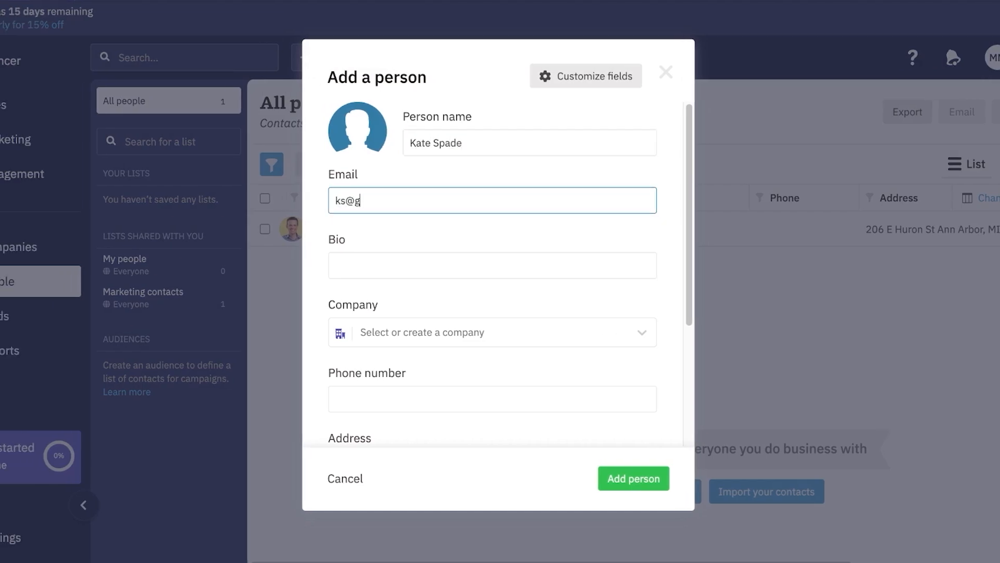
key("Tab")
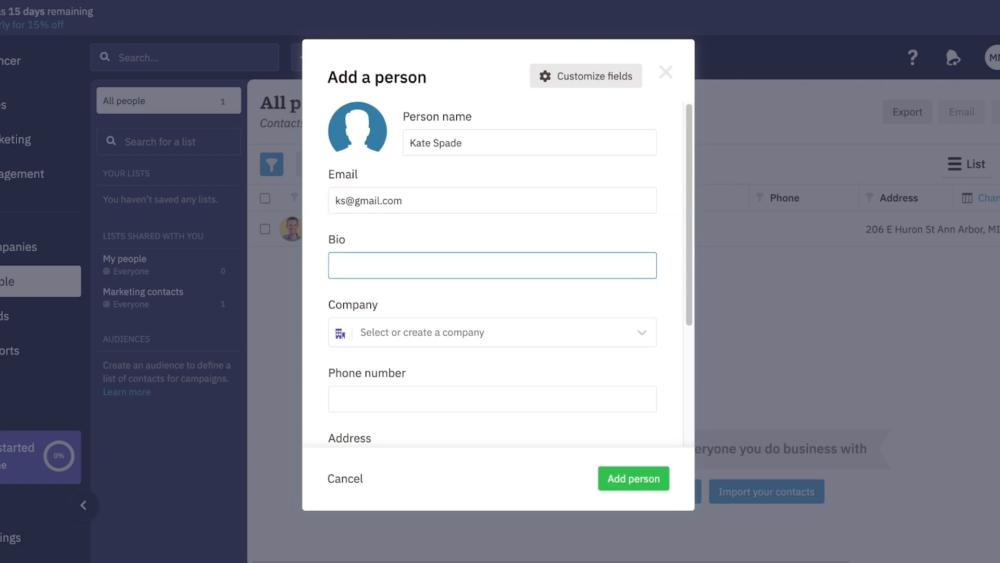
key("Tab")
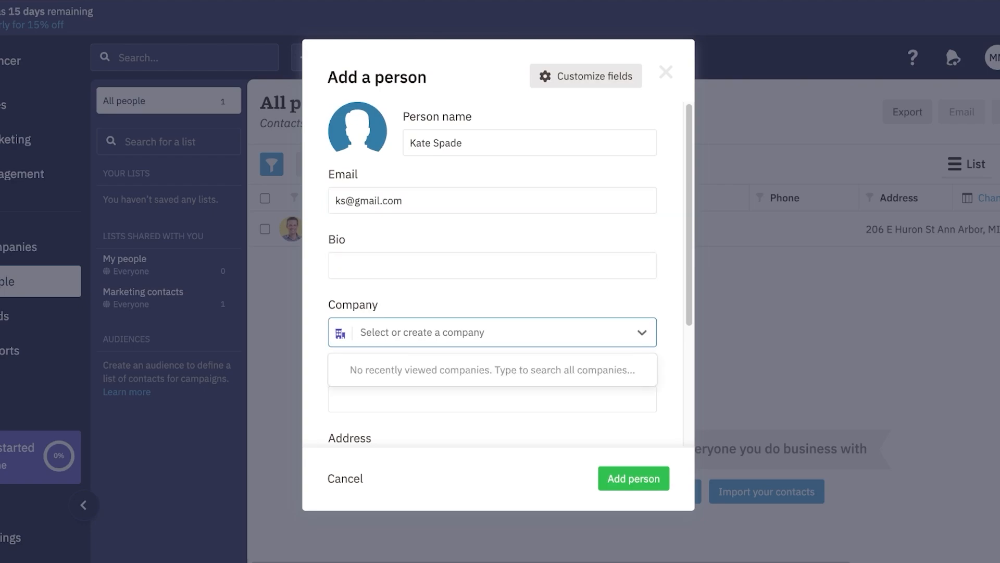
key("Escape")
scroll(510, 270, "down", 4)
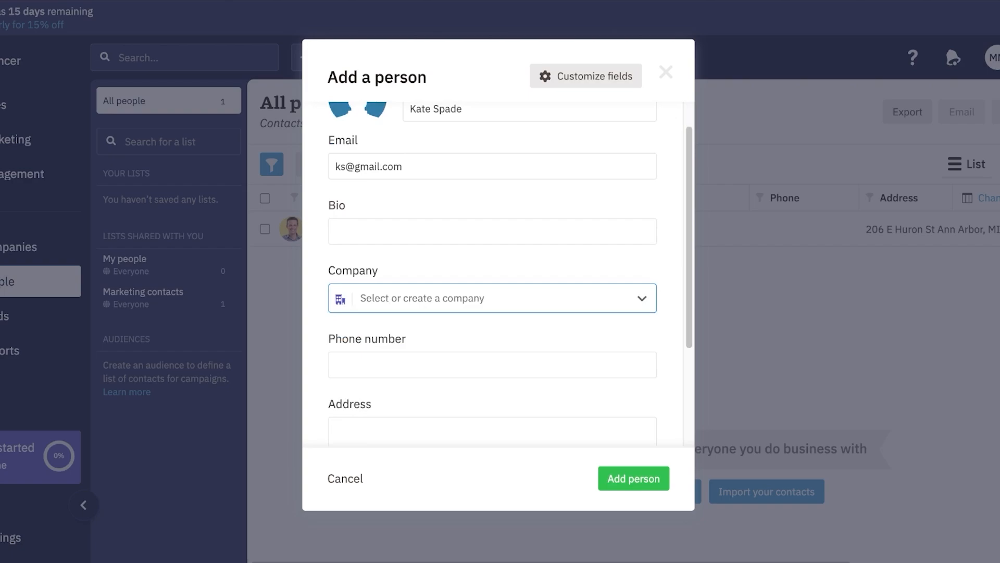
left_click(633, 479)
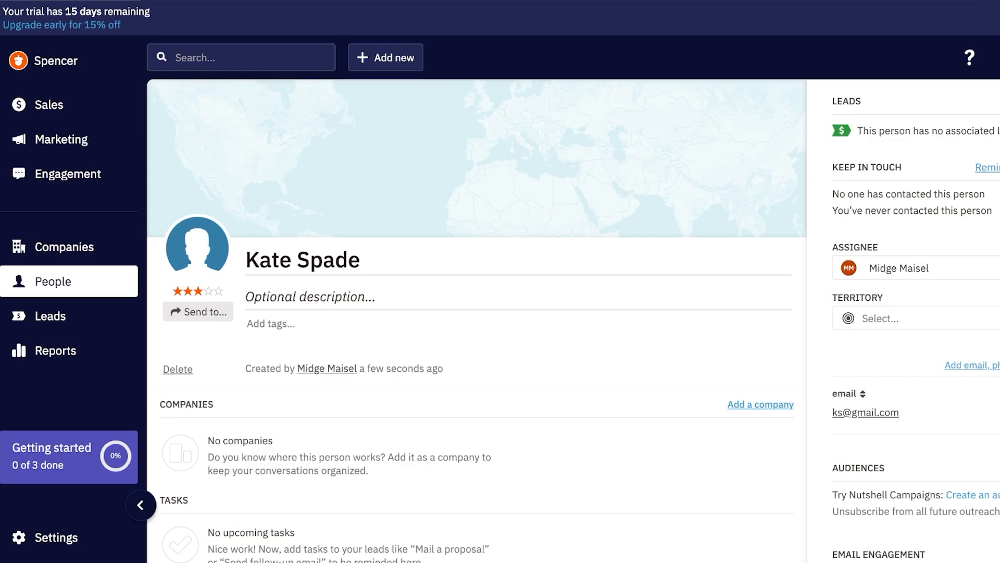
Step: Check the contact's page and its Write a note tab, then go back to All people
scroll(302, 346, "down", 12)
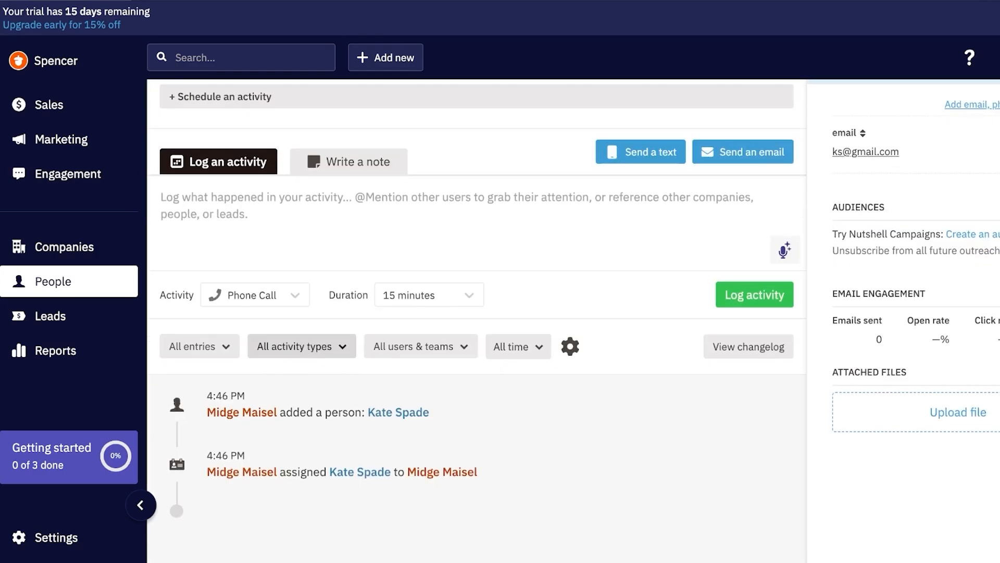
scroll(476, 321, "down", 6)
scroll(476, 320, "up", 12)
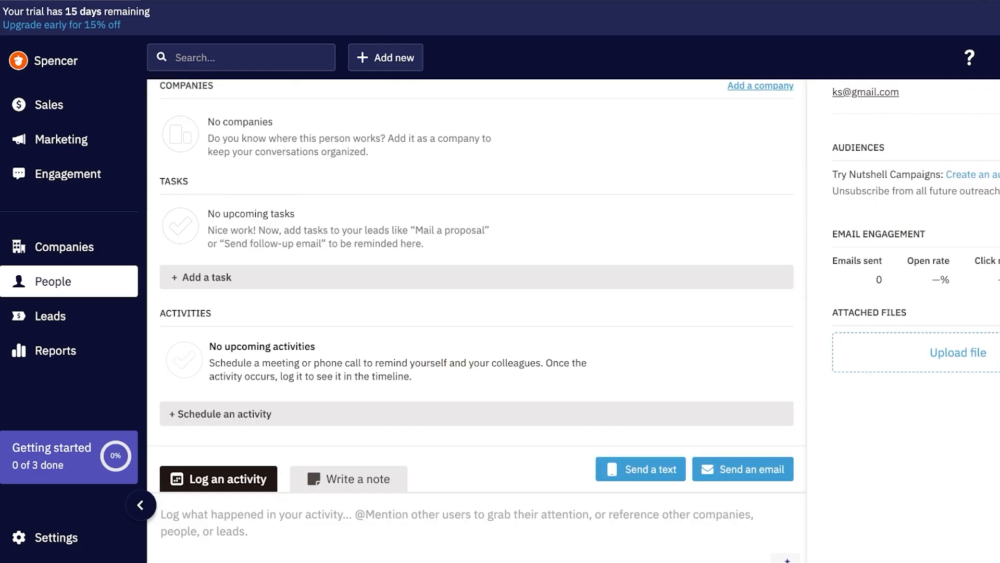
scroll(477, 320, "down", 5)
scroll(477, 321, "up", 2)
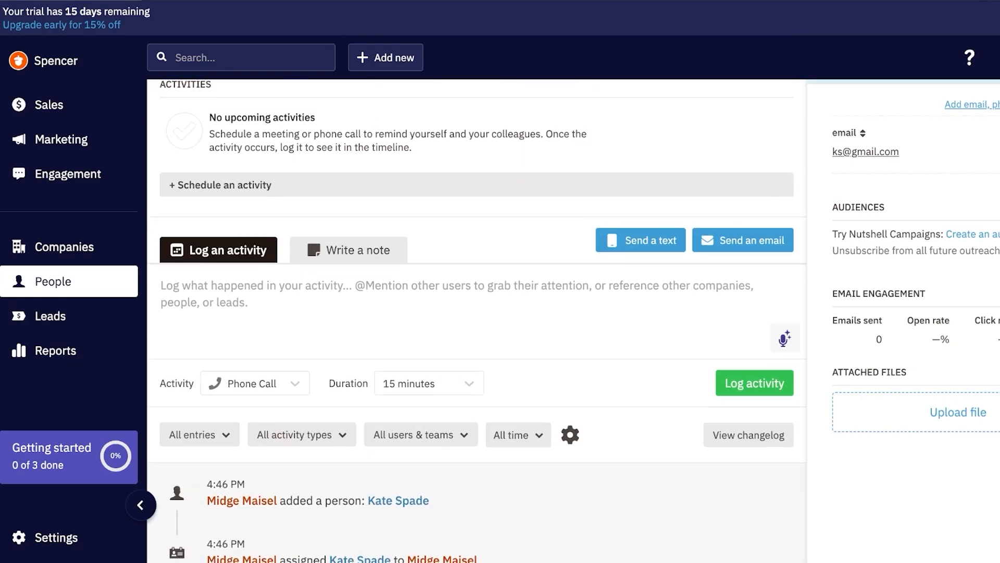
left_click(349, 286)
scroll(476, 320, "up", 4)
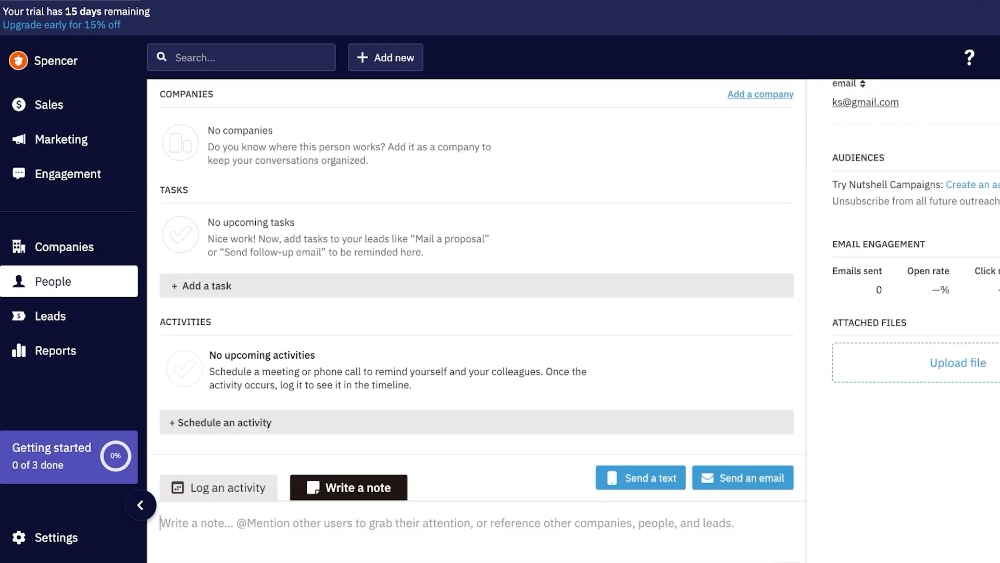
scroll(477, 321, "up", 1)
scroll(477, 320, "up", 5)
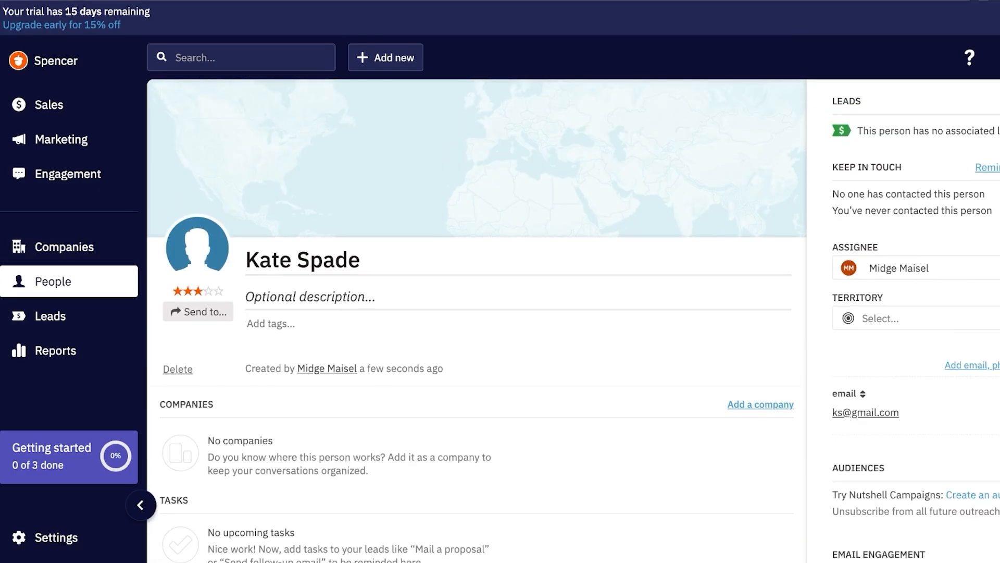
left_click(53, 281)
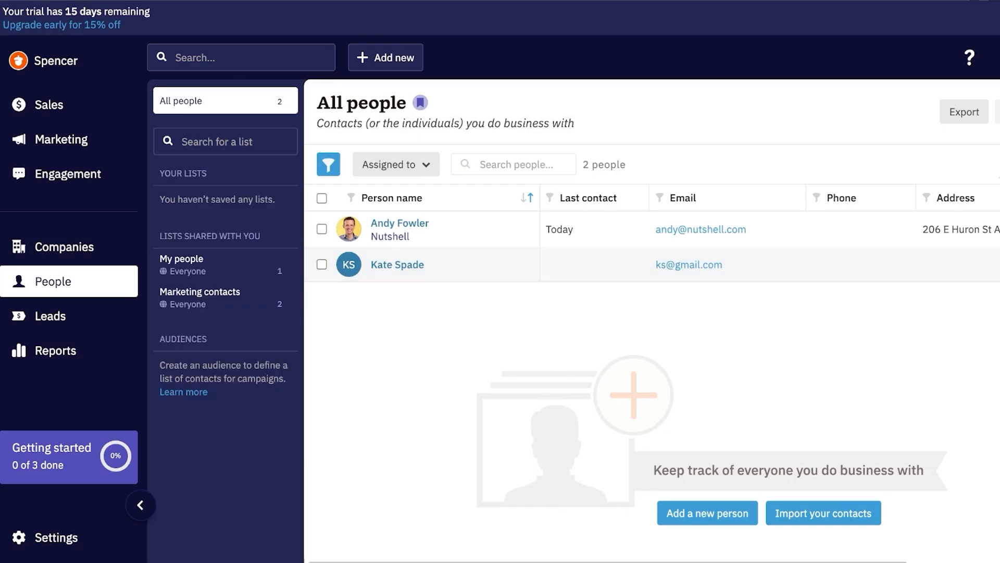
Step: From the Add person form, open Customize fields and scroll to Manage custom fields
left_click(707, 514)
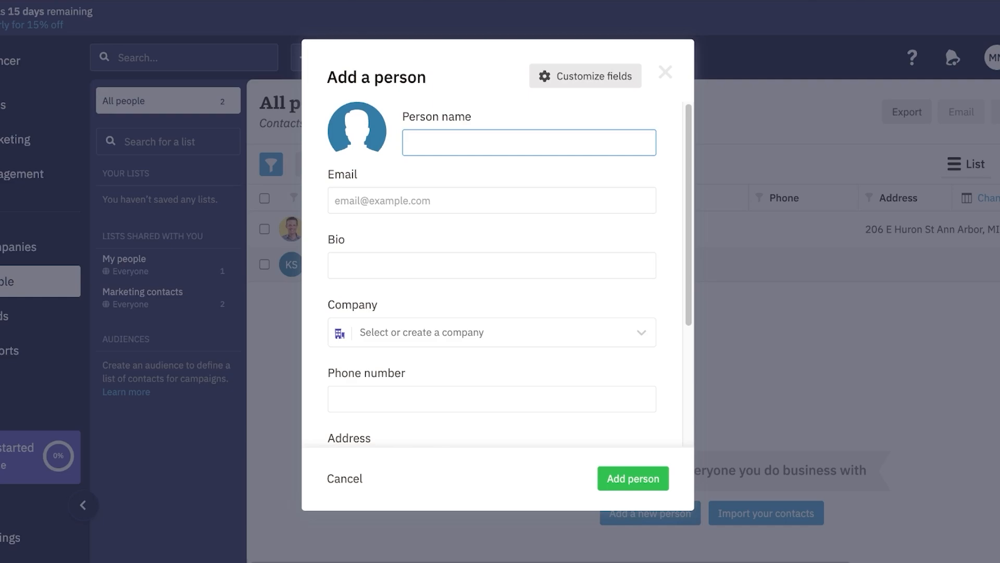
left_click(585, 76)
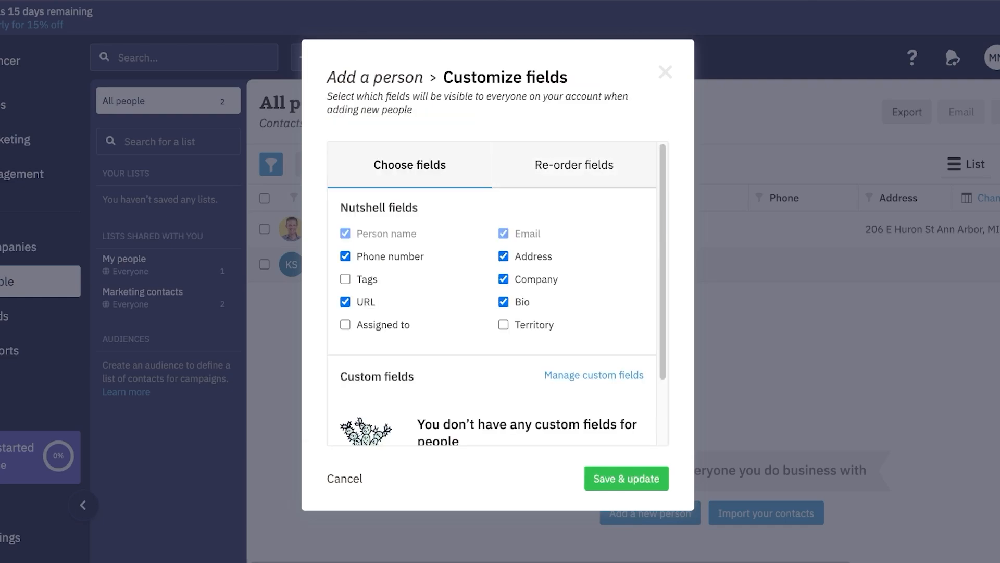
scroll(594, 376, "down", 2)
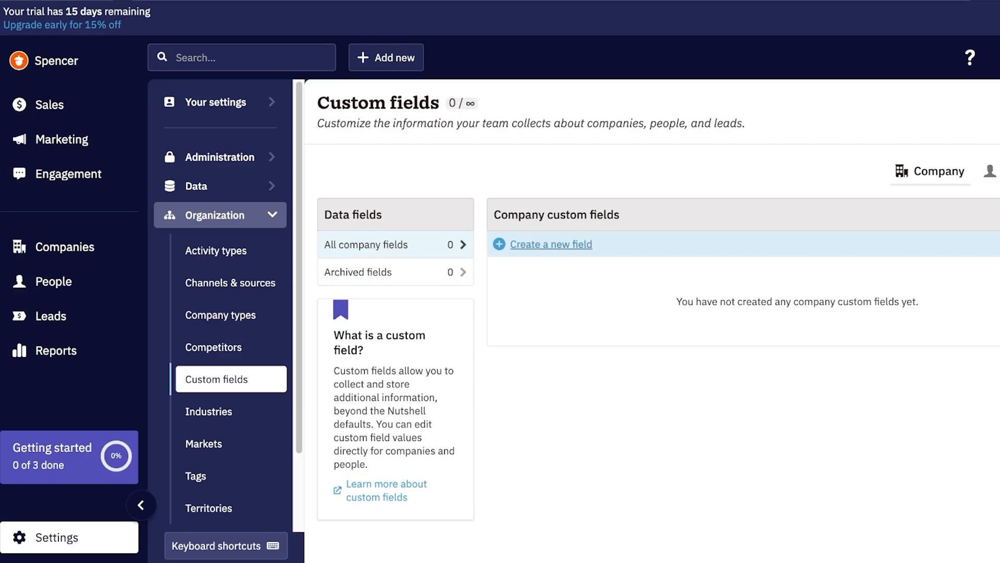
Step: Create a company custom field named 'Company Position' of type Text
left_click(551, 245)
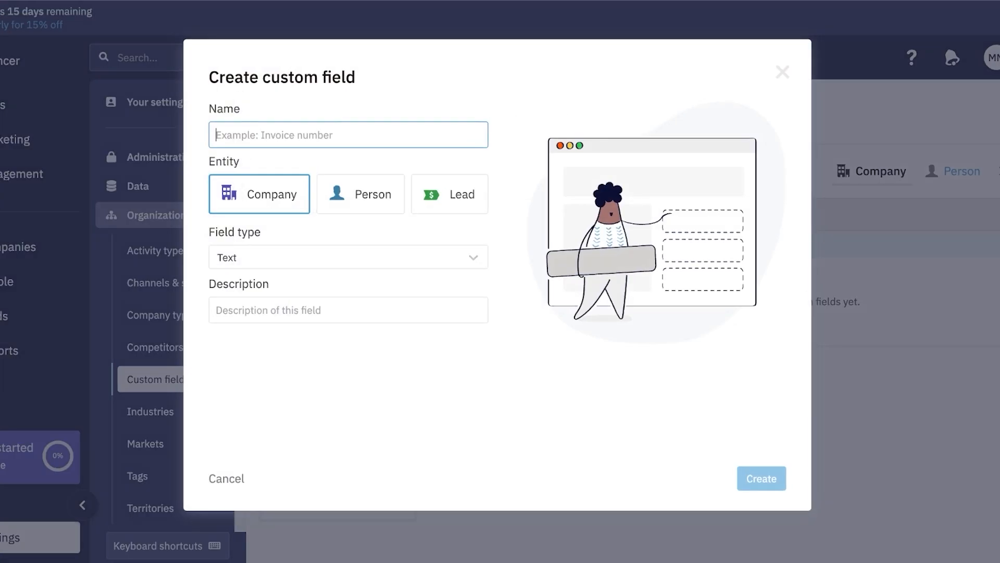
type("Company ")
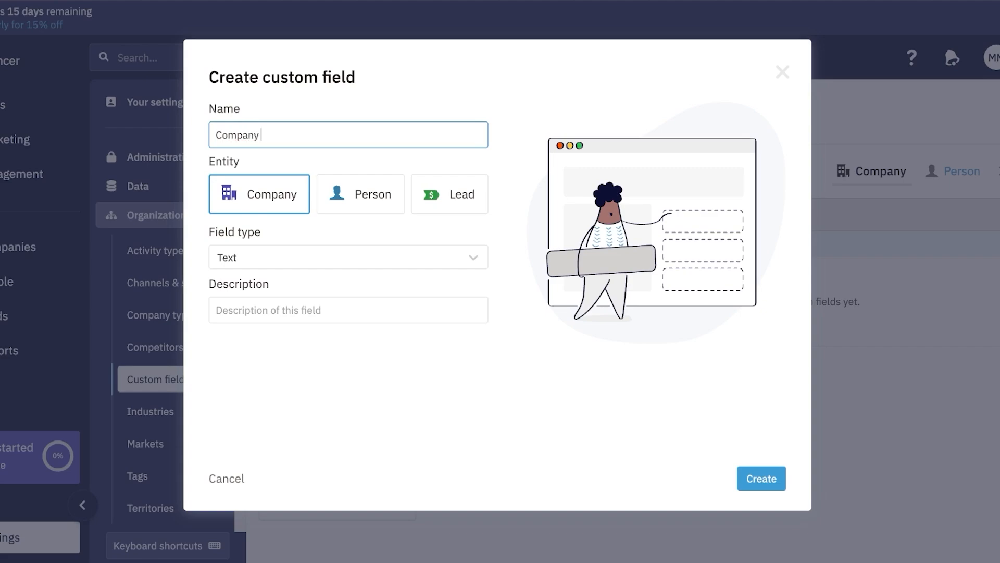
type("Position")
left_click(348, 258)
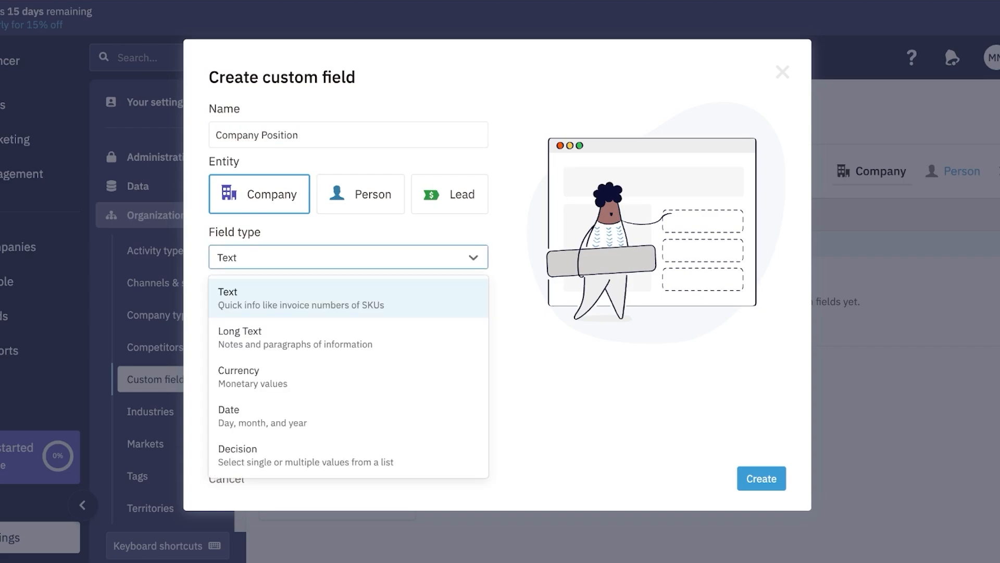
left_click(348, 299)
left_click(761, 479)
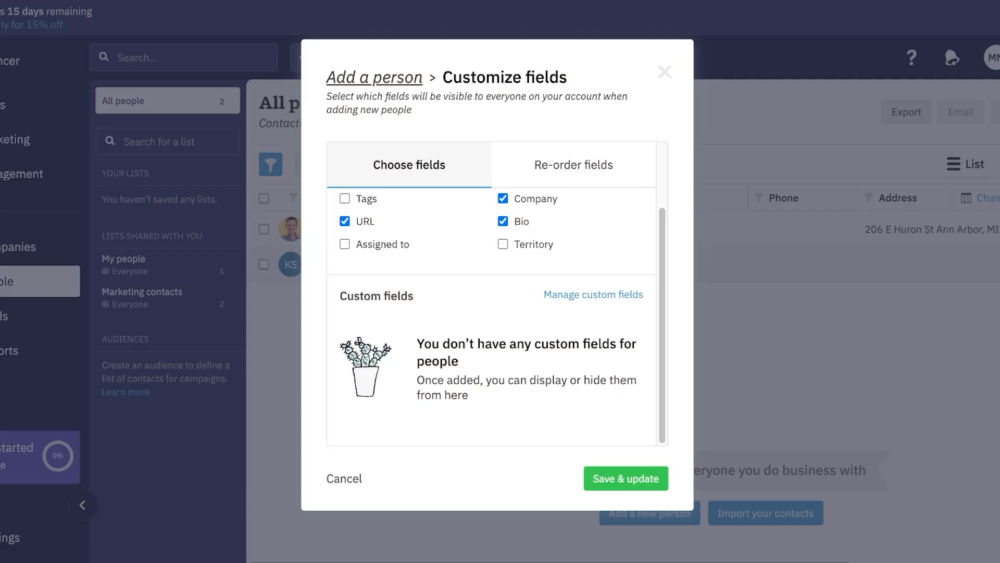
Step: Check the Company Position field's options in custom fields without changing anything
left_click(665, 72)
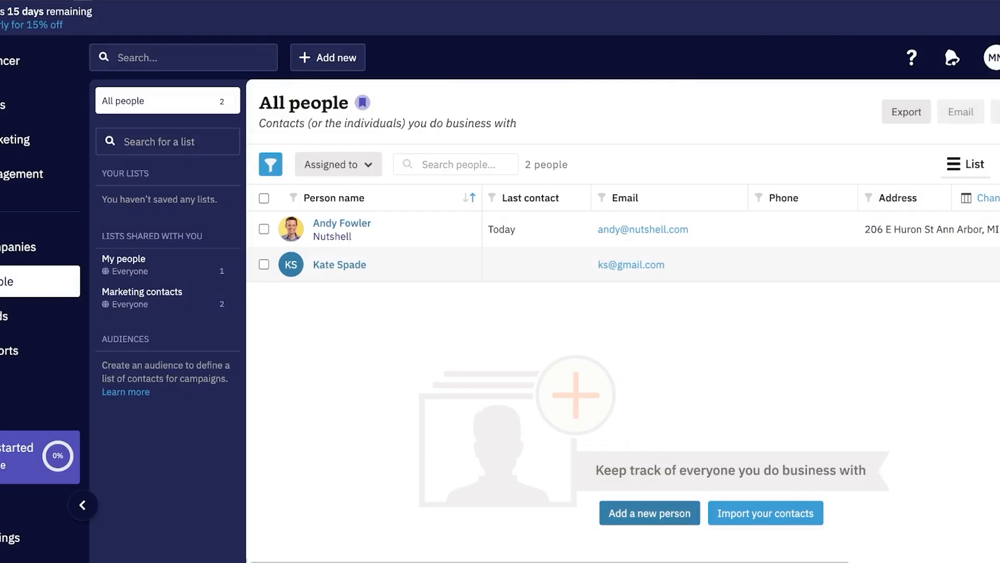
left_click(649, 513)
scroll(497, 294, "down", 4)
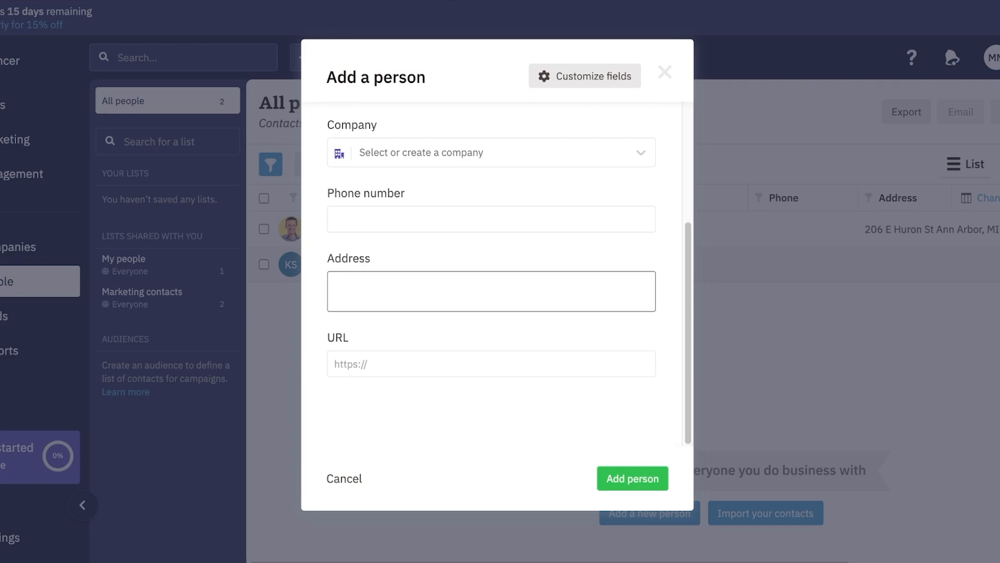
scroll(498, 295, "up", 1)
scroll(498, 294, "up", 3)
left_click(665, 71)
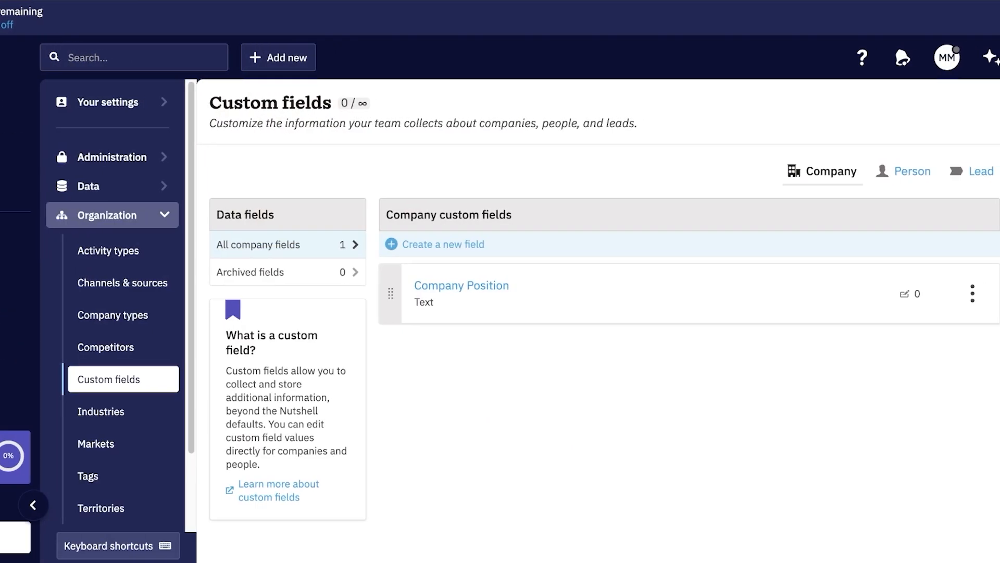
left_click(973, 293)
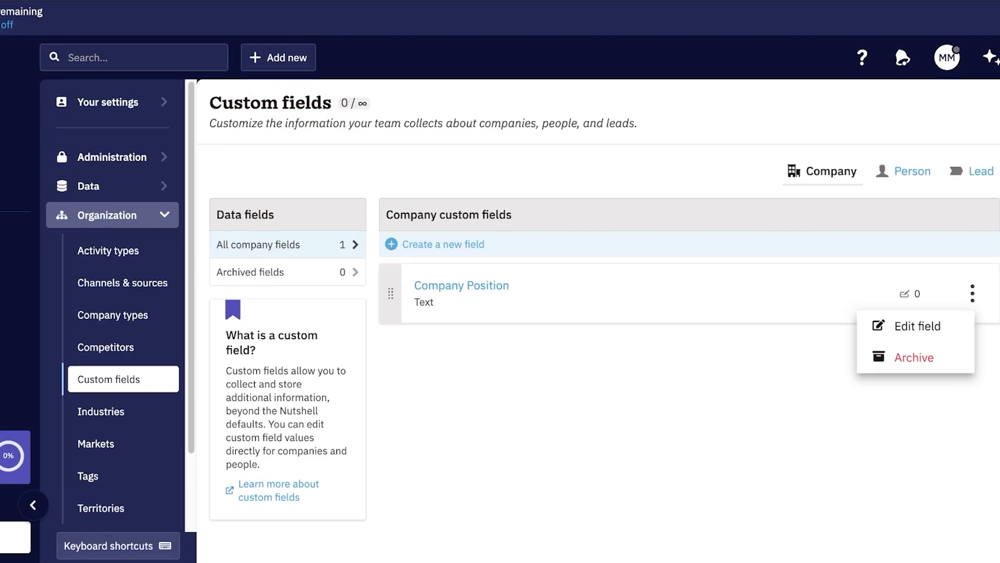
left_click(771, 385)
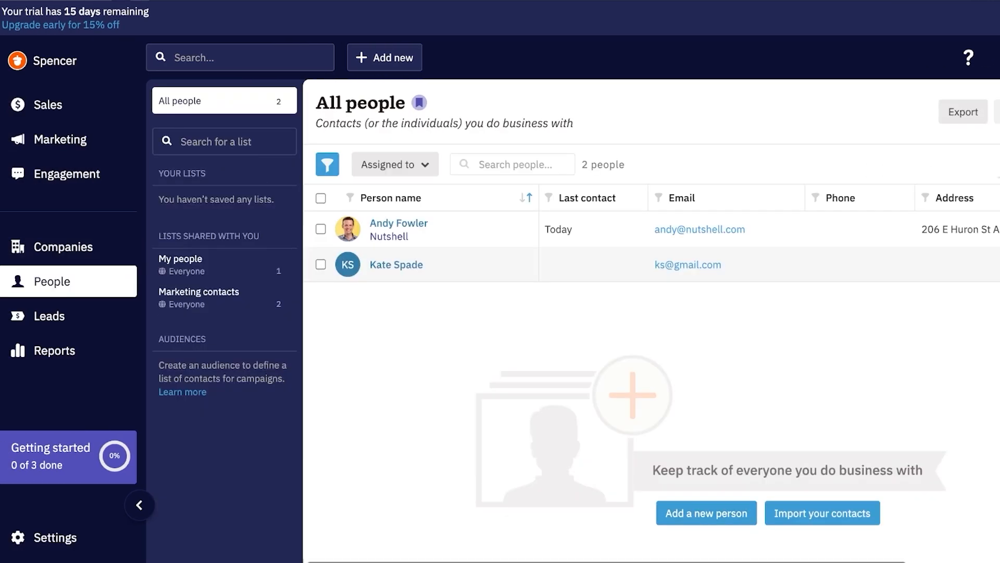
Step: Reopen and close the new person form, then switch to All companies
left_click(696, 513)
scroll(497, 219, "down", 3)
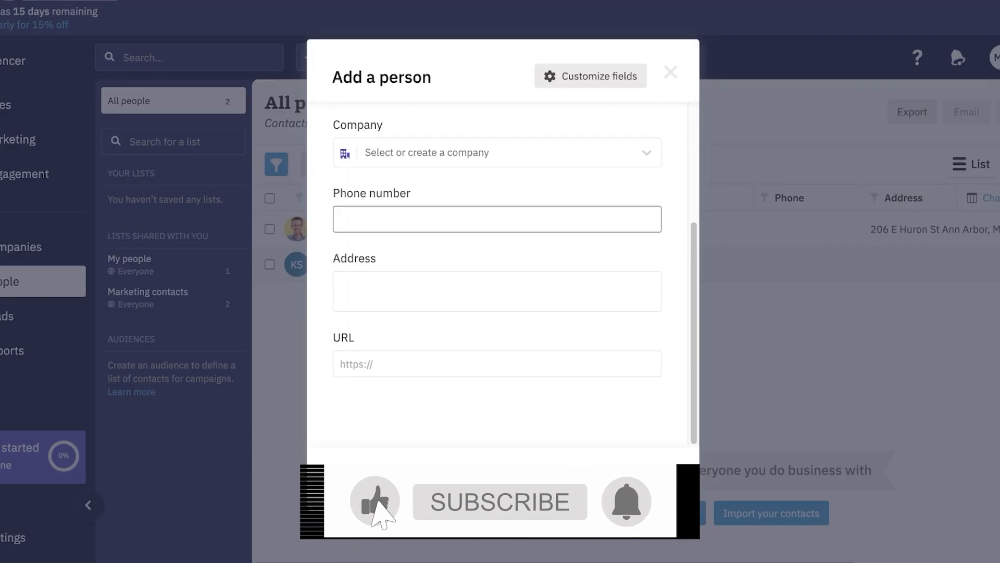
scroll(498, 219, "up", 3)
scroll(498, 218, "up", 1)
left_click(670, 72)
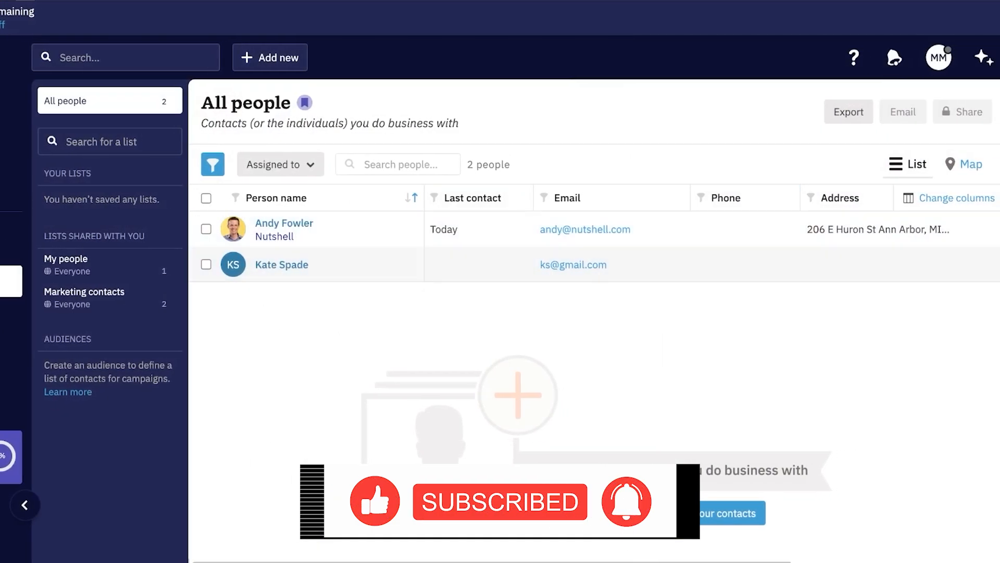
left_click(11, 247)
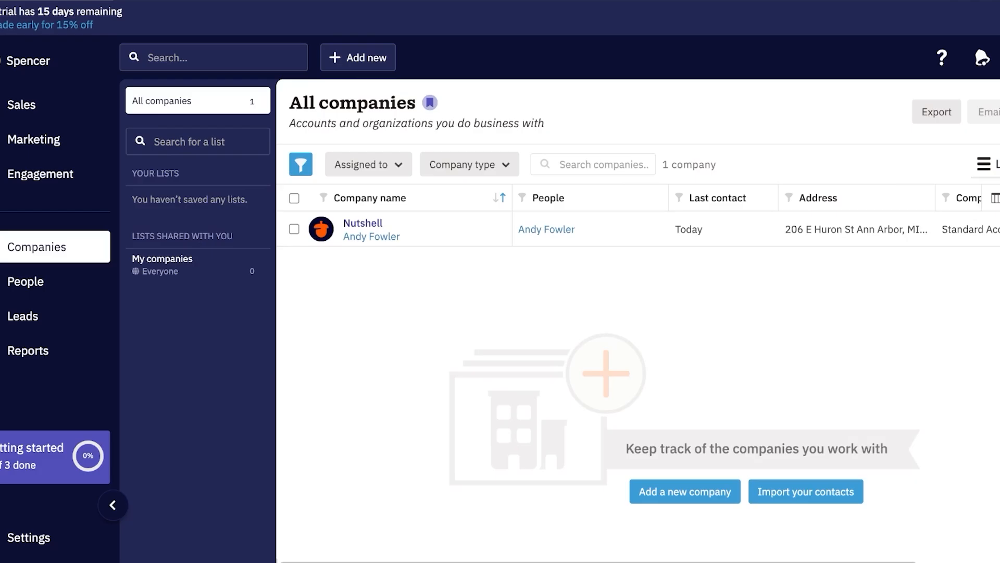
Step: Add company Limekrisp, fill in its e-mail address, and link the existing contact as its person
left_click(713, 491)
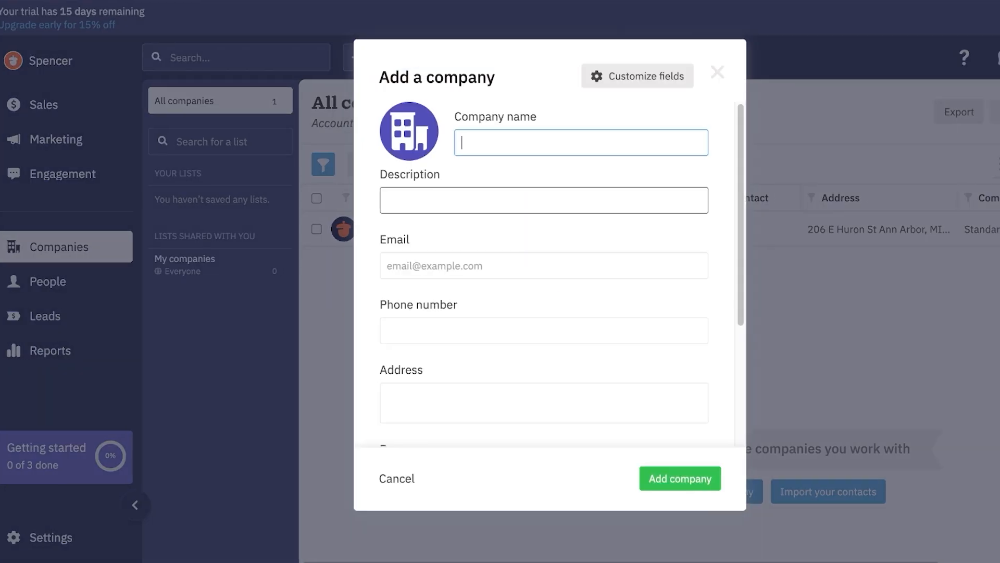
type("Lime")
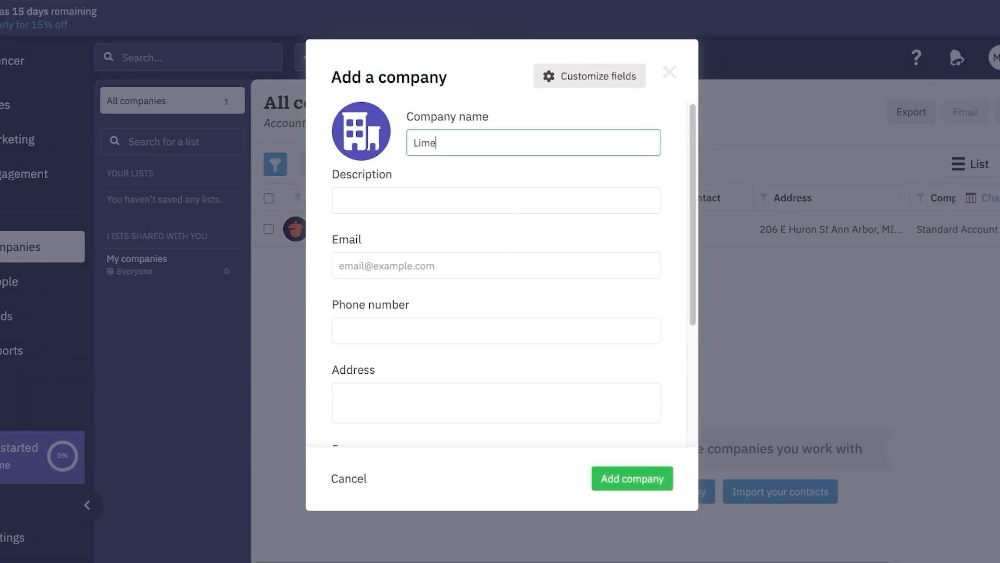
type("krisp")
left_click(496, 266)
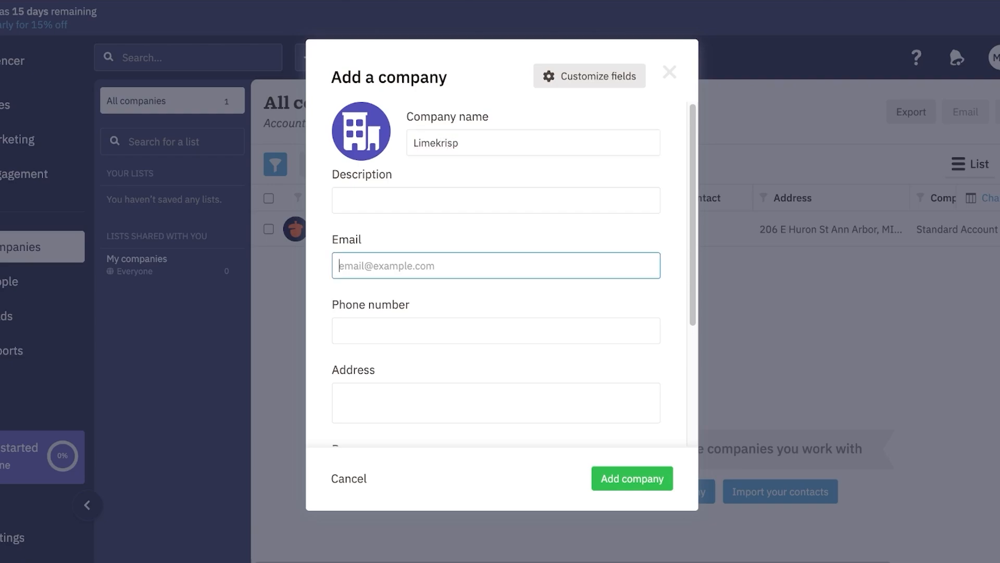
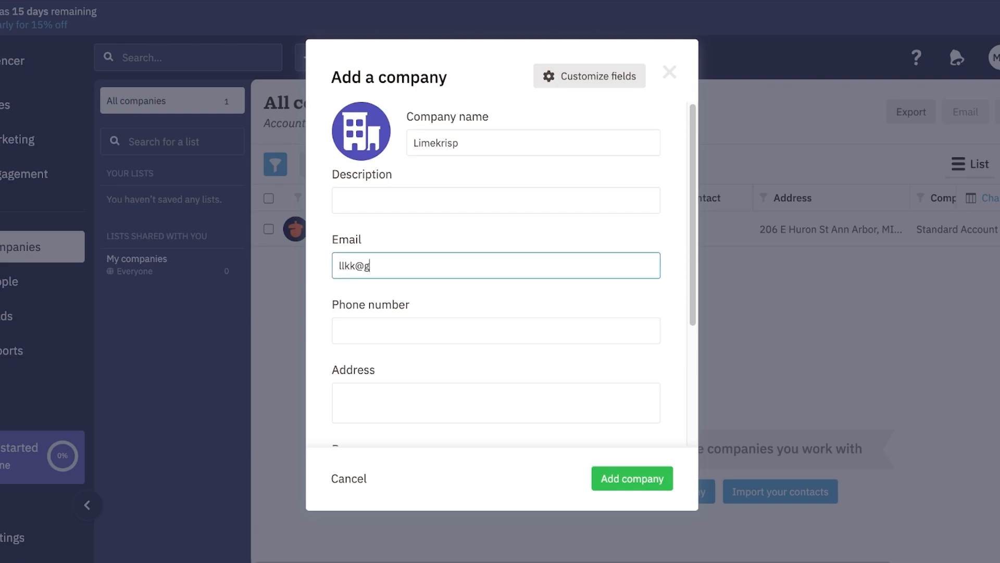
scroll(496, 297, "down", 3)
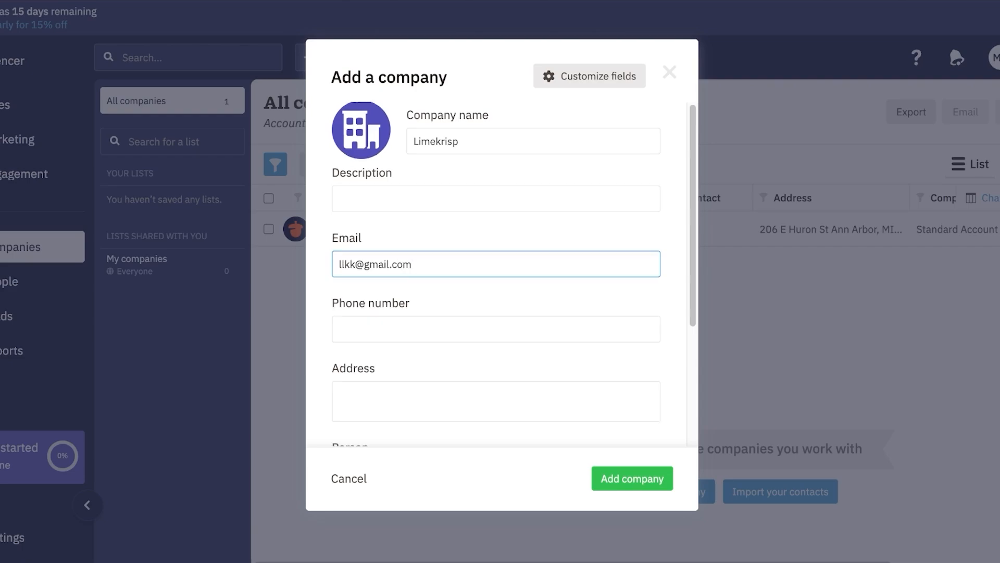
left_click(496, 297)
left_click(412, 345)
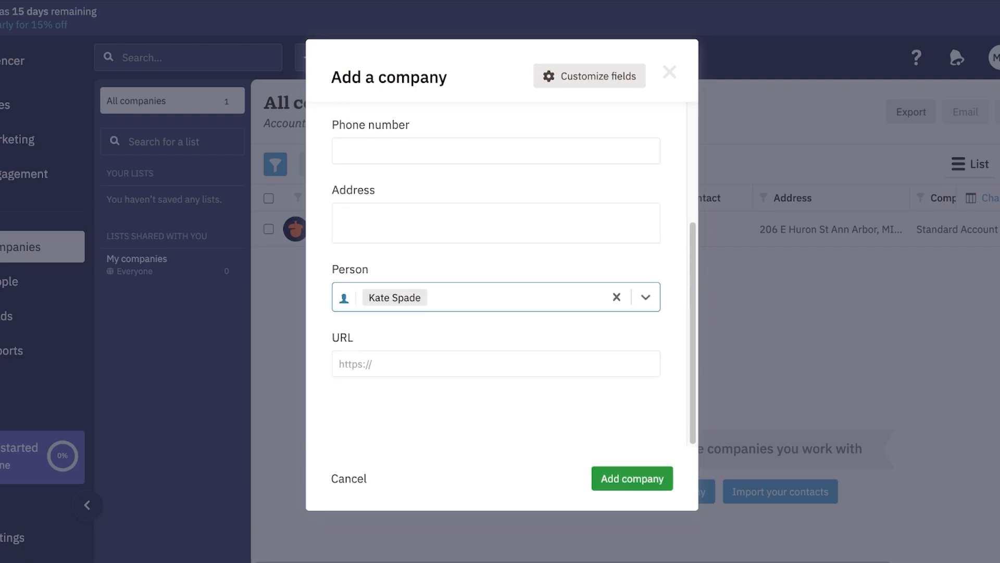
left_click(632, 478)
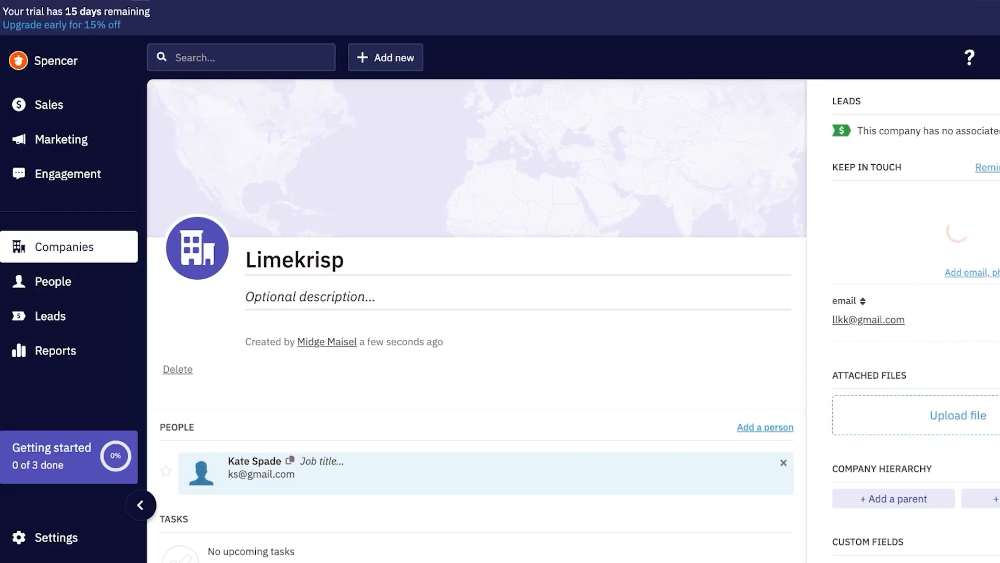
Step: Browse the People list and the Default Pipeline leads, dismissing the pipeline setup tip
left_click(21, 281)
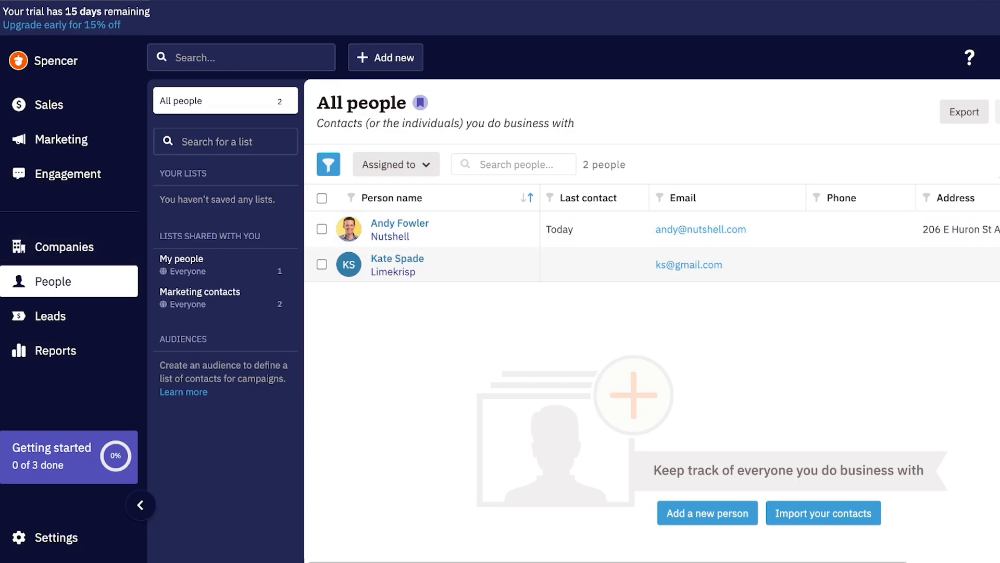
left_click(50, 316)
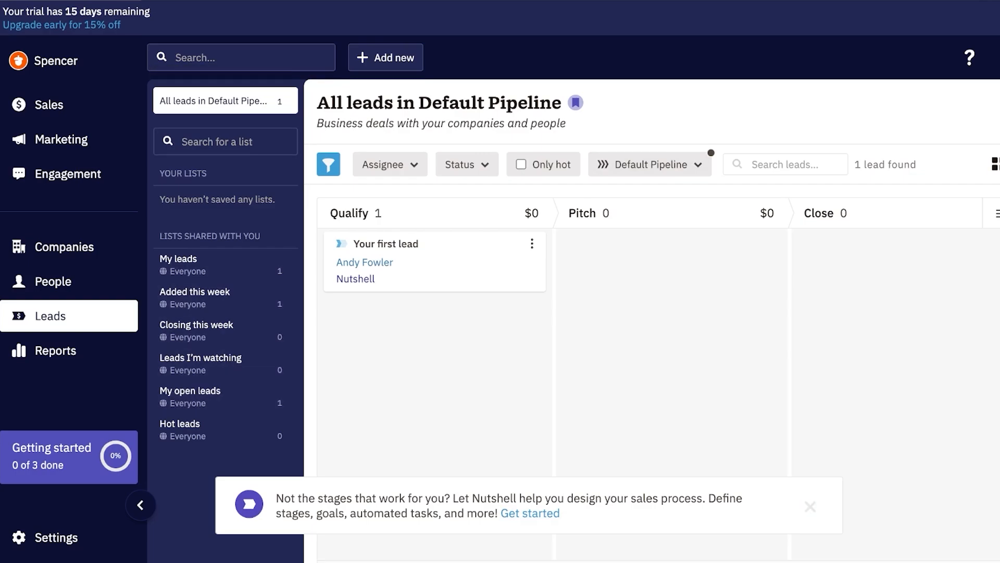
left_click(810, 505)
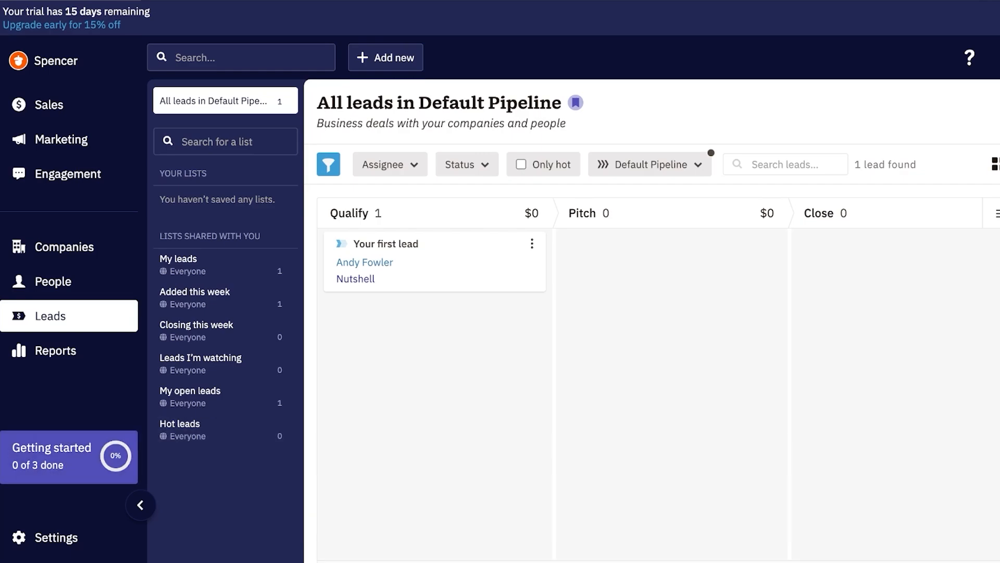
Step: Navigate through the Settings pages to Sales automation > Pipelines
left_click(57, 538)
scroll(229, 355, "down", 1)
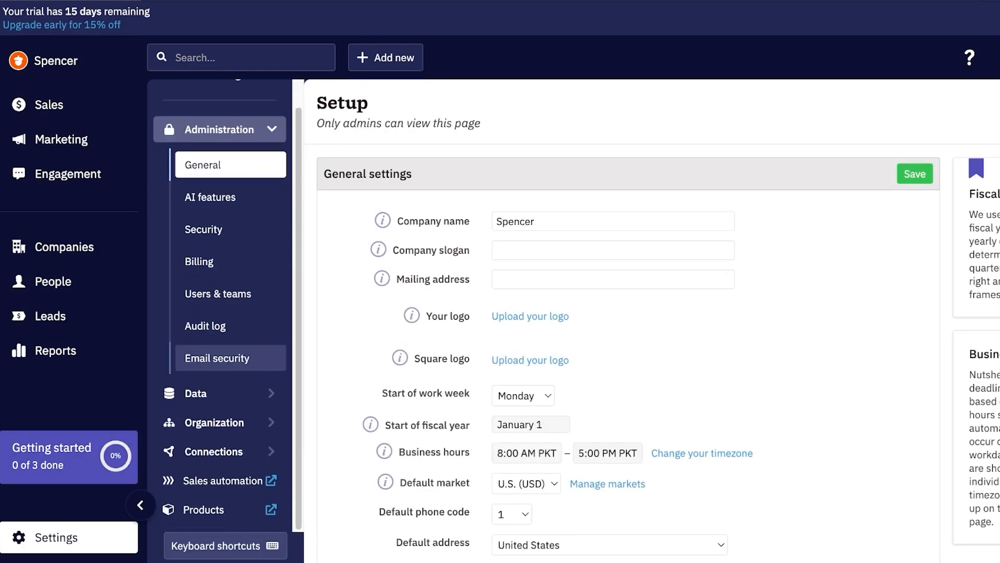
left_click(214, 422)
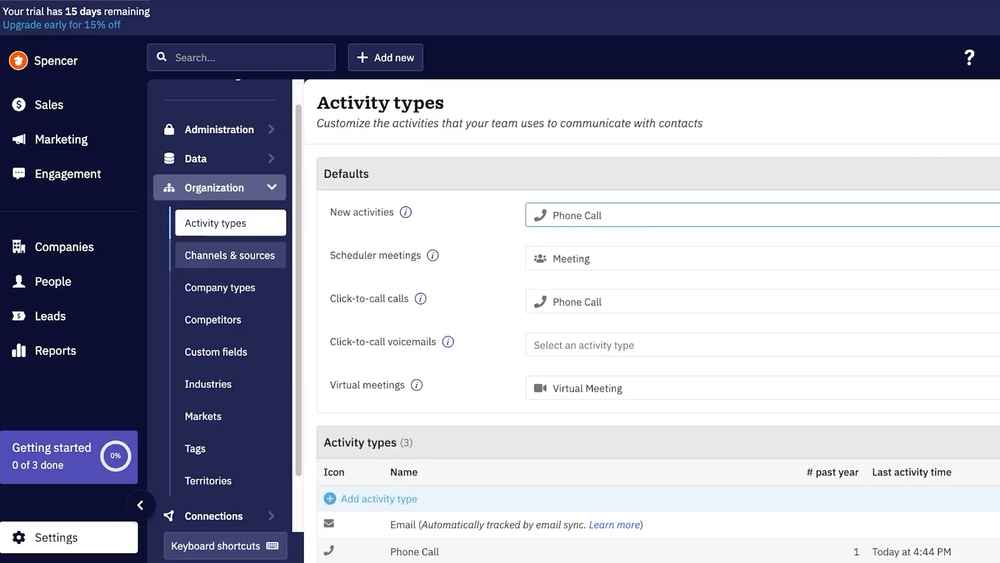
left_click(196, 98)
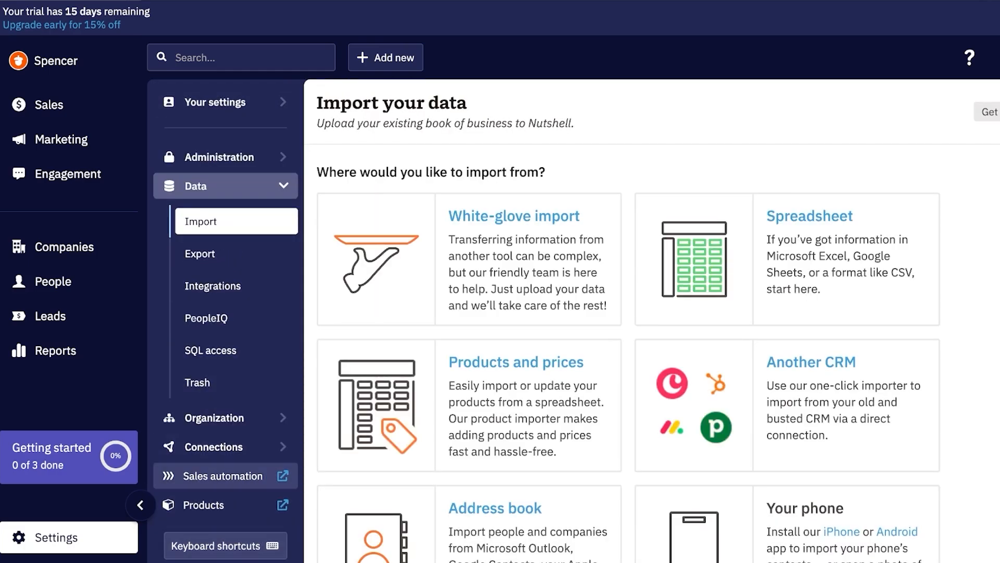
left_click(223, 476)
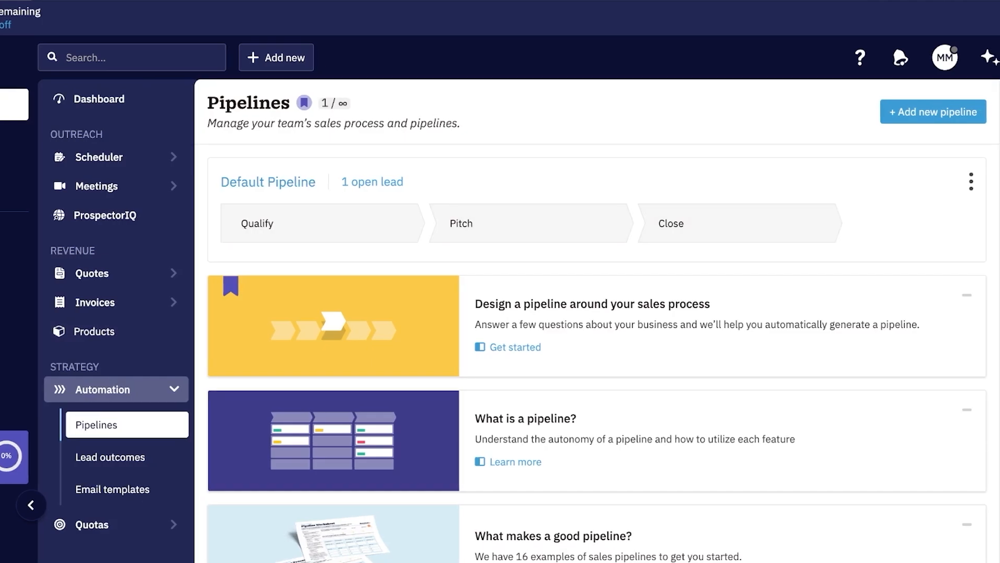
Step: Edit the Default Pipeline and add a new stage named Contacted after Close
left_click(971, 181)
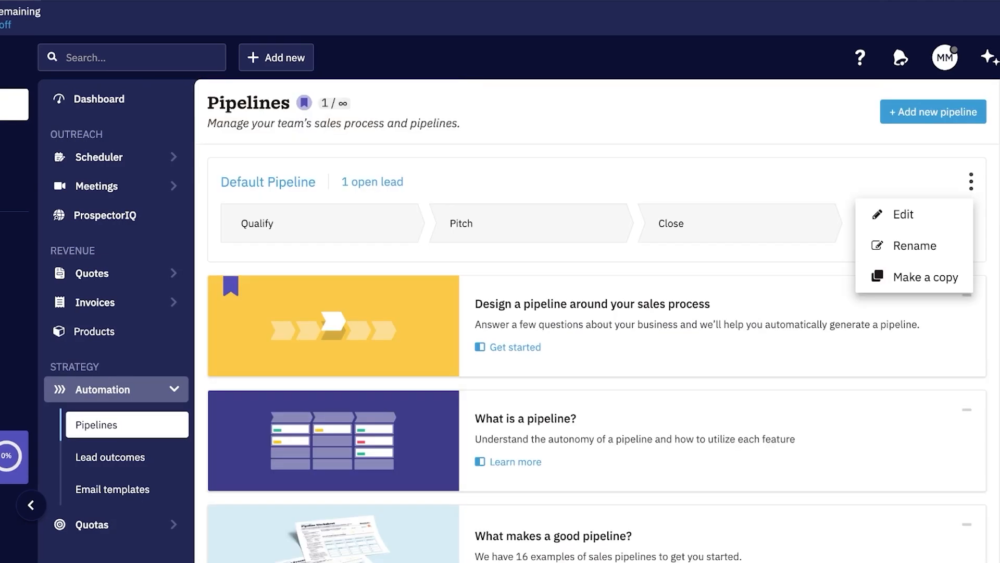
left_click(902, 212)
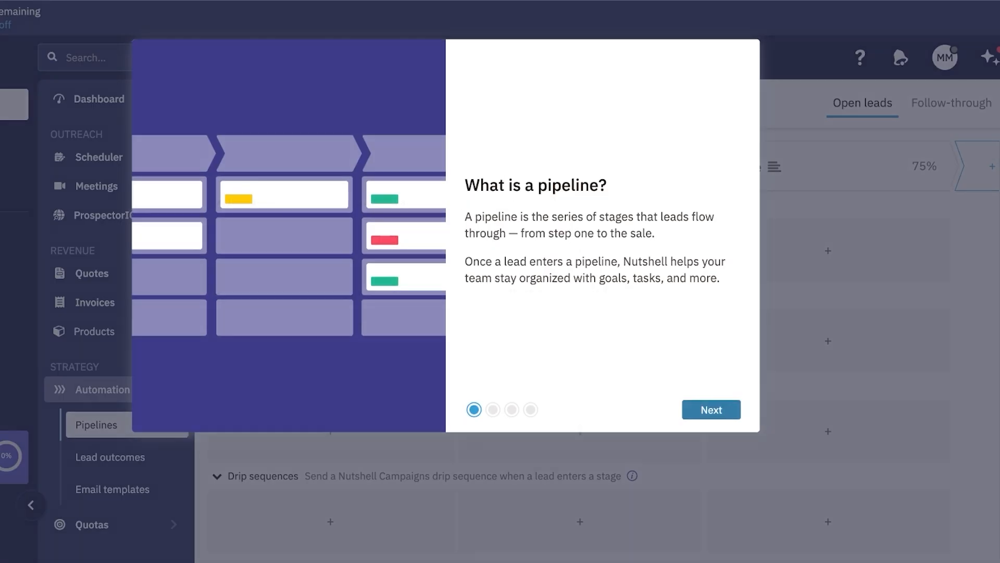
left_click(712, 409)
left_click(992, 166)
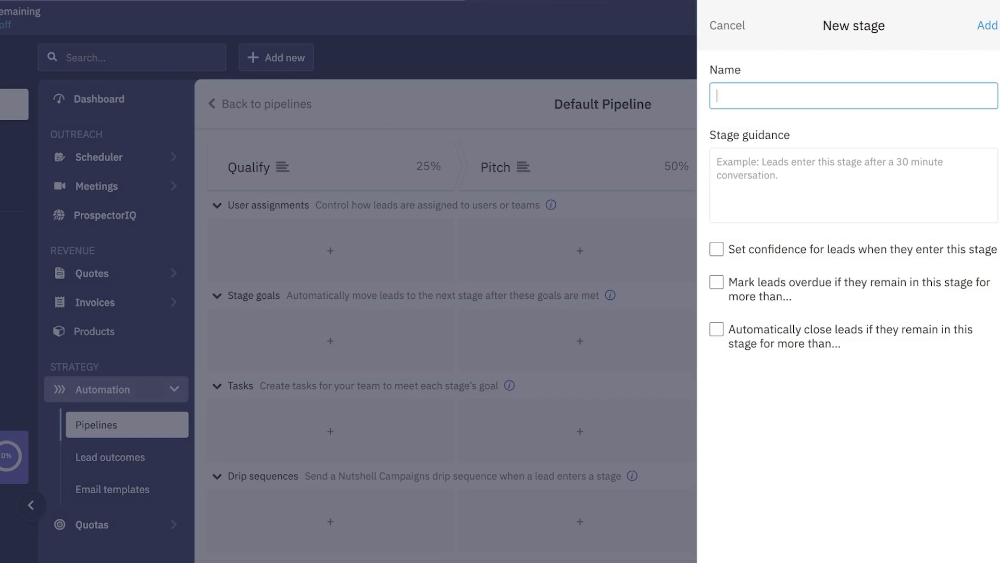
type("Contacted")
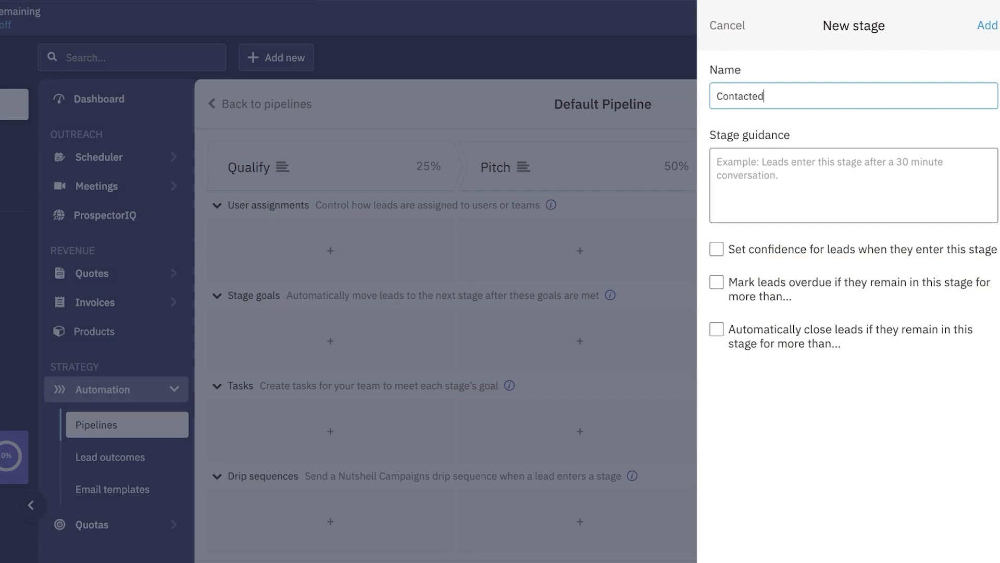
left_click(854, 182)
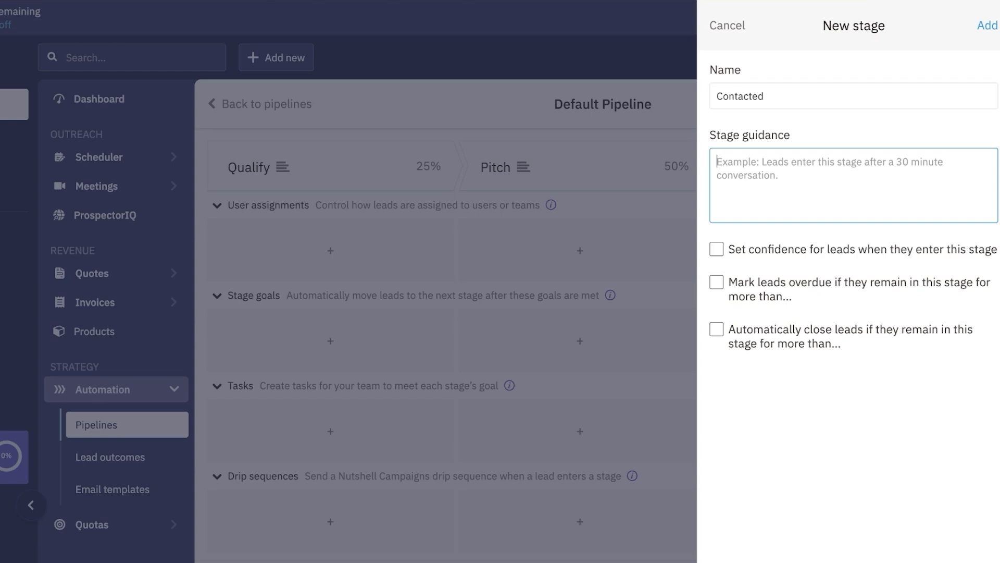
left_click(987, 26)
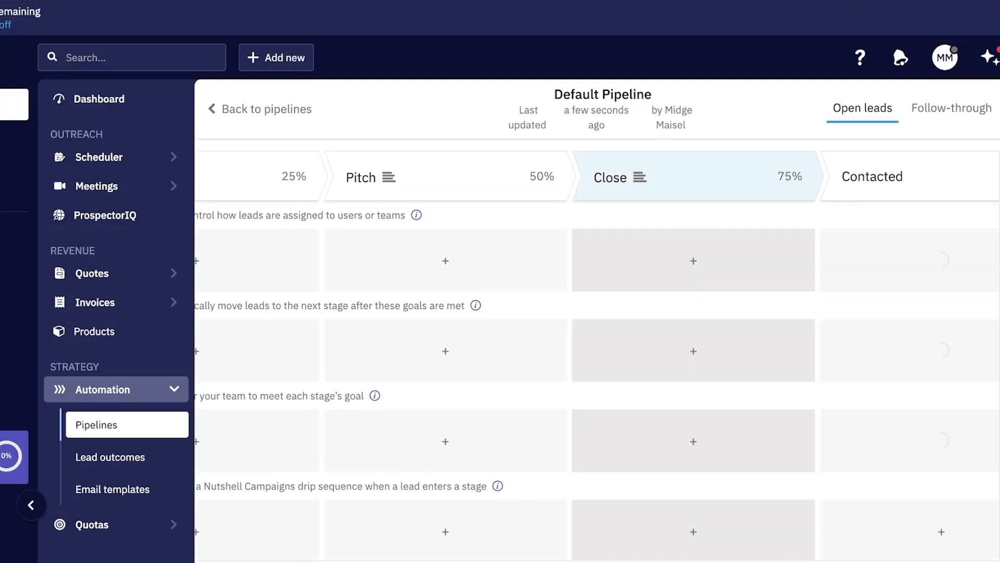
Step: Move Contacted between Qualify and Pitch, and set Pitch's confidence to 50%
left_click_drag(848, 174, 582, 182)
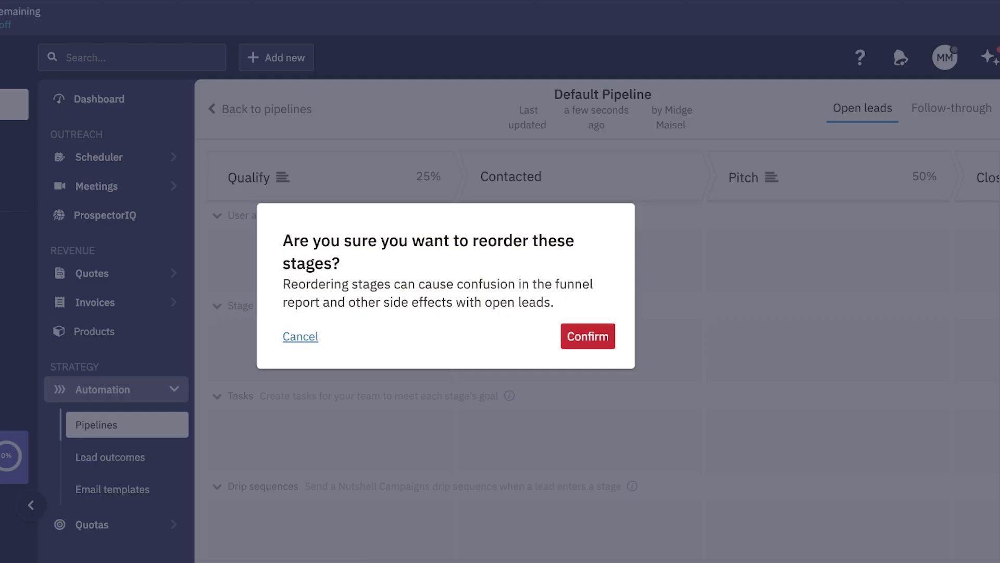
left_click(588, 336)
left_click(782, 176)
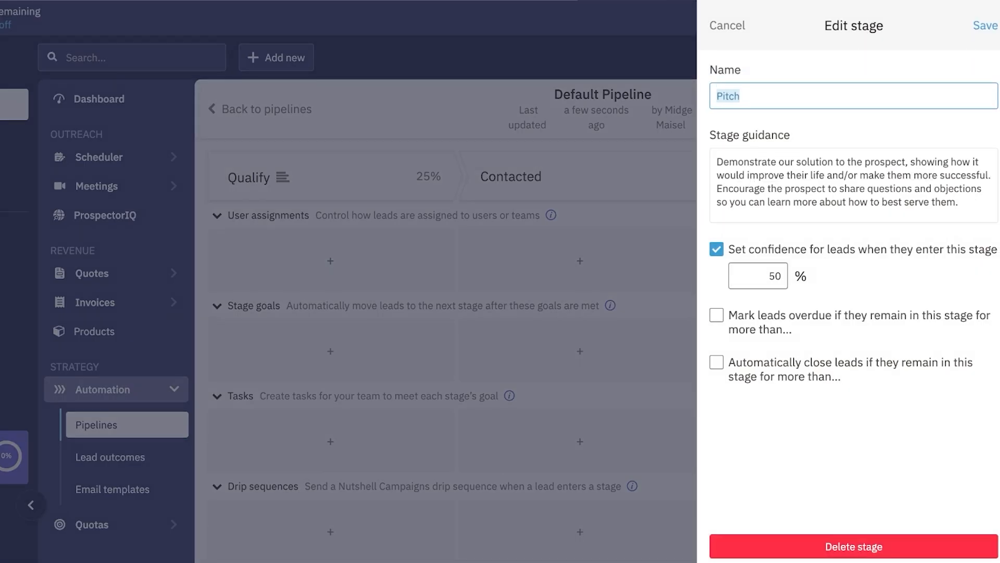
double_click(773, 276)
key("BackSpace")
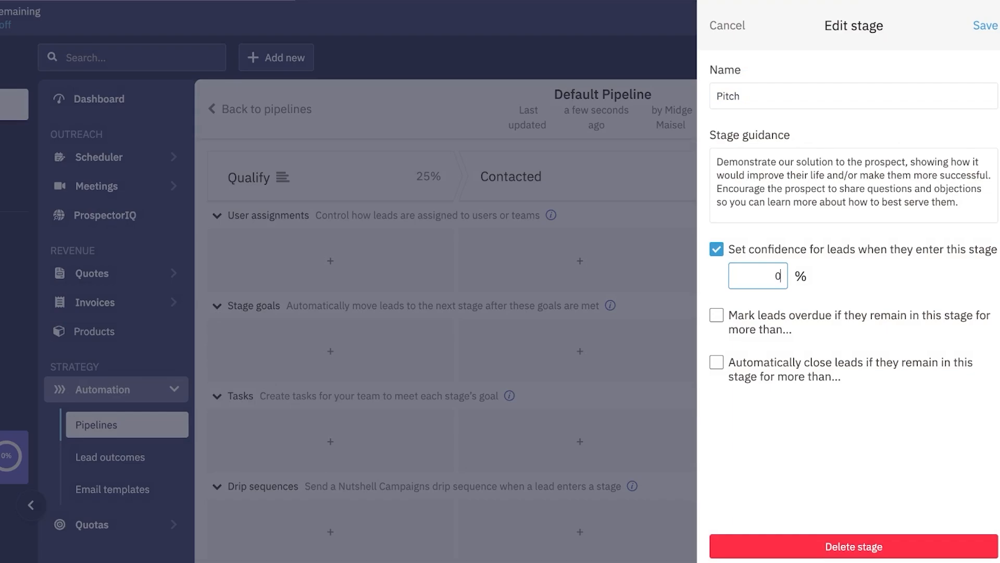
type("50")
left_click(986, 25)
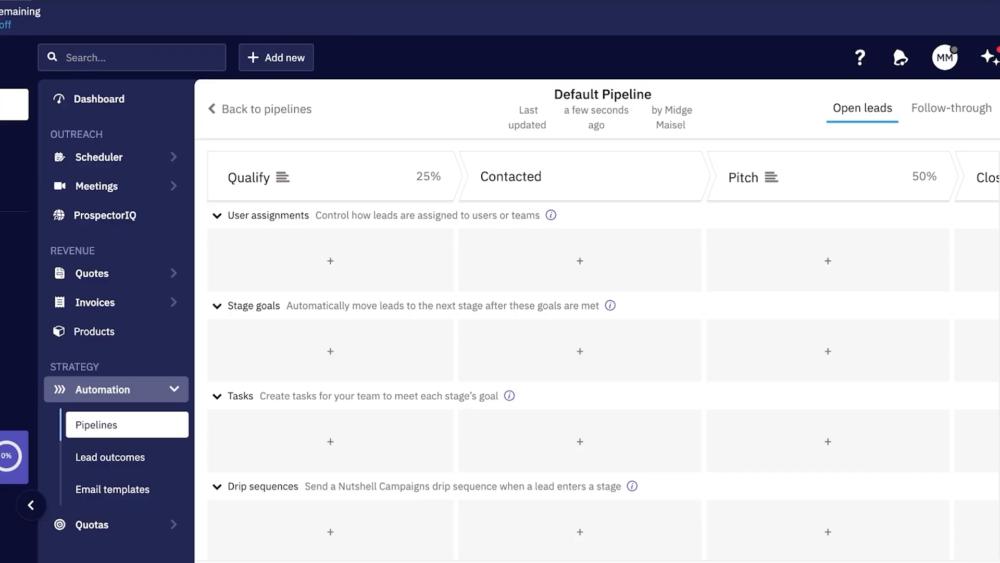
Step: Enable a confidence level of 35% on the Contacted stage
left_click(510, 176)
left_click(717, 249)
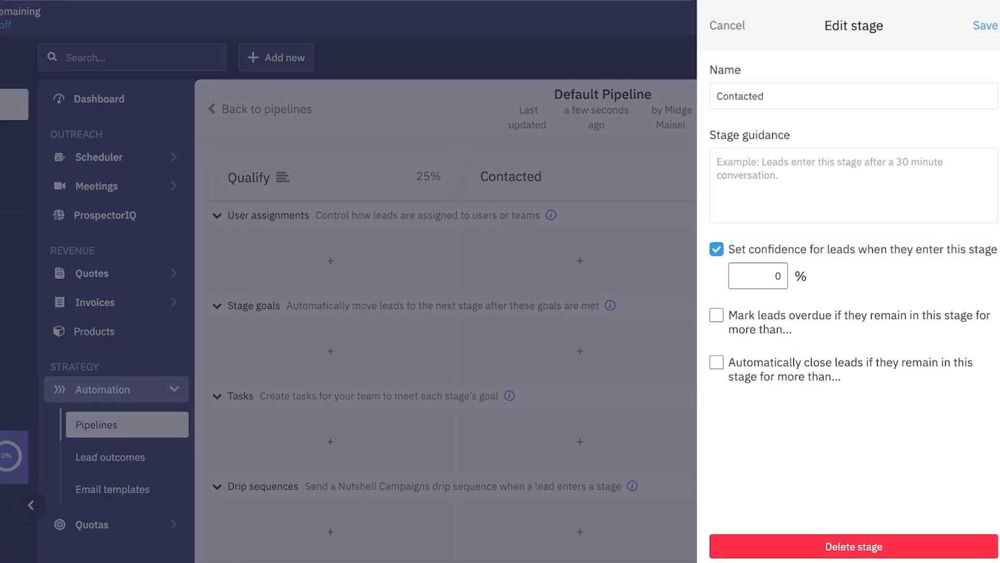
double_click(778, 276)
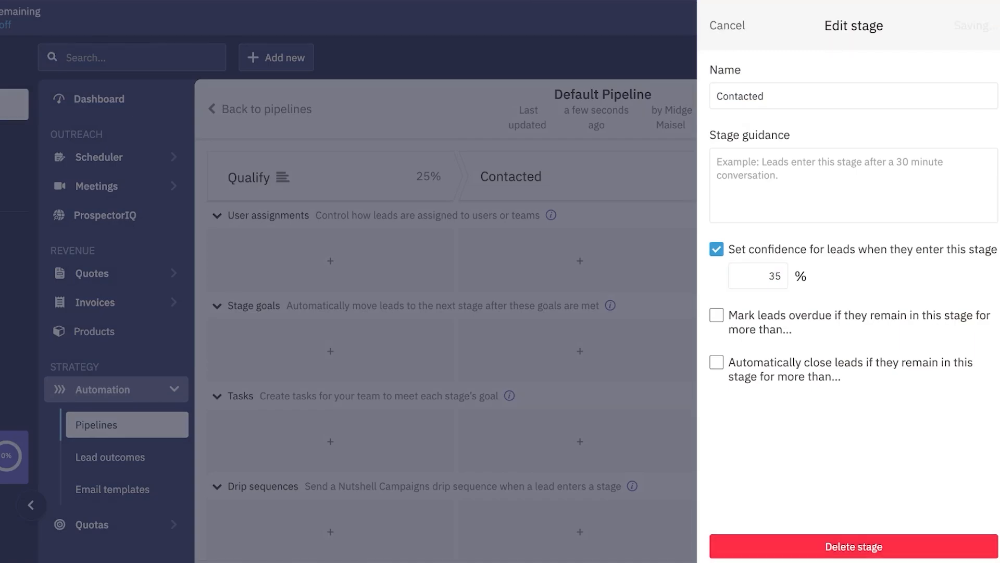
key("Return")
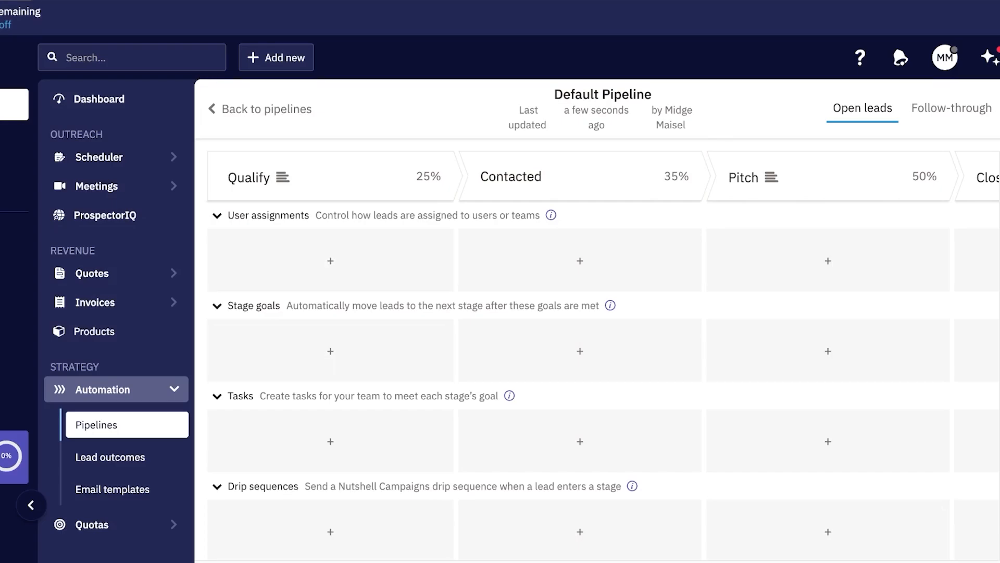
Step: Rename the Close stage to Closed Won with 100% confidence
scroll(598, 355, "right", 5)
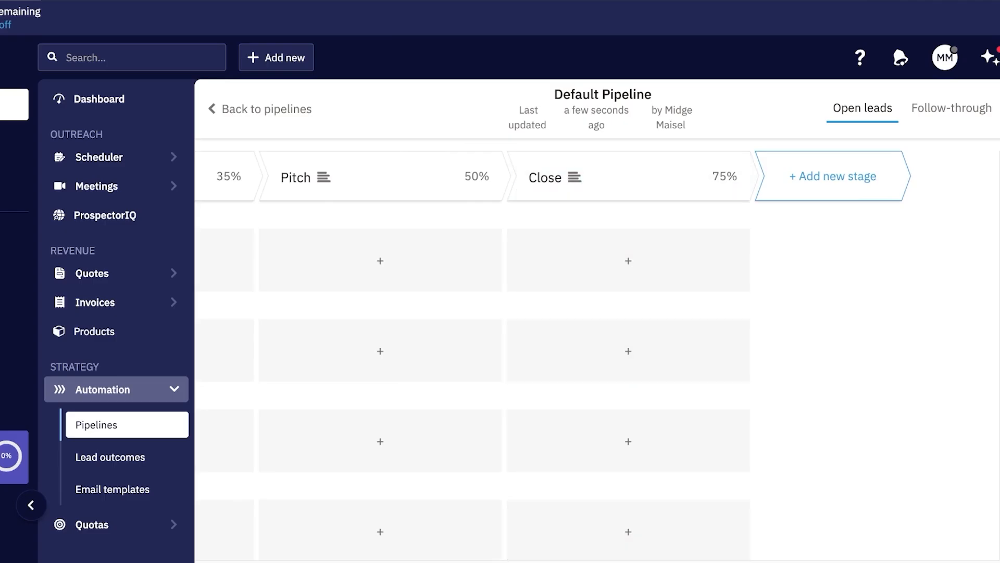
left_click(594, 177)
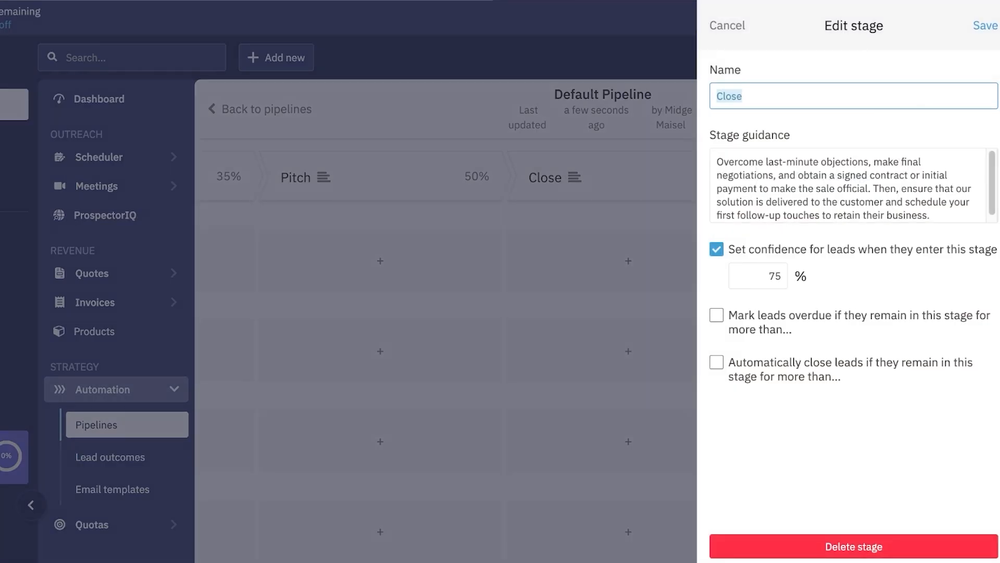
left_click(717, 249)
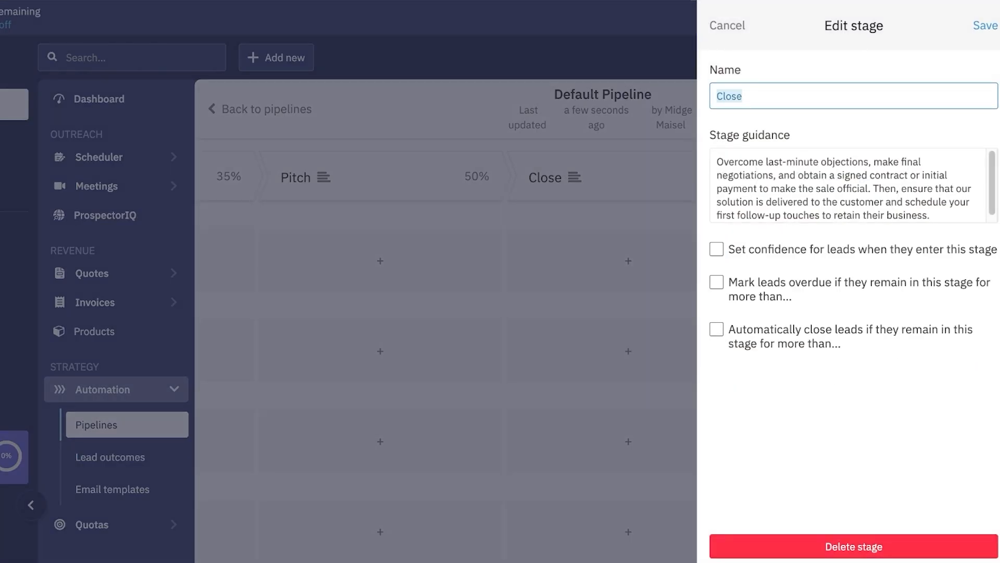
type("Closed Won")
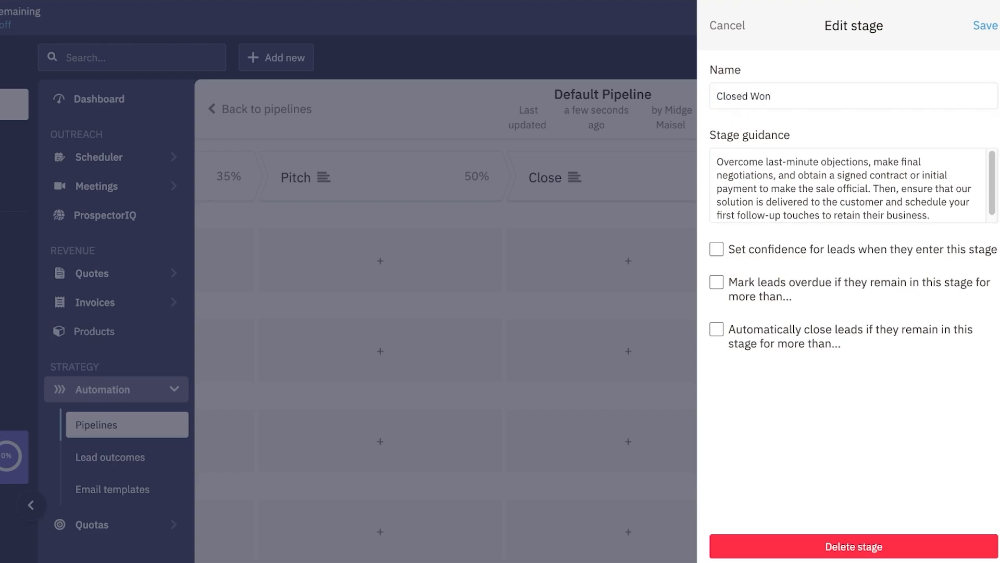
left_click(717, 250)
double_click(775, 276)
type("100")
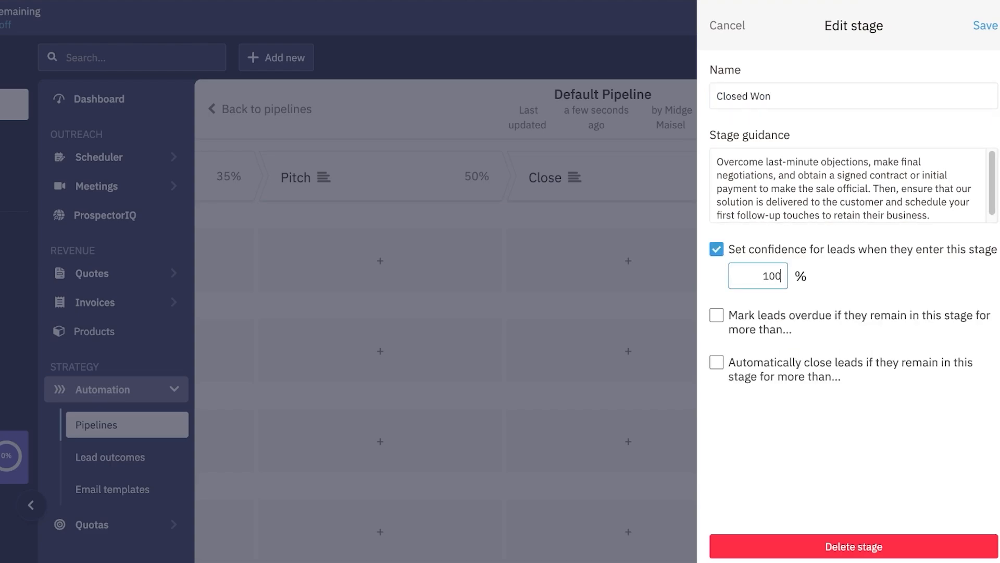
left_click(986, 25)
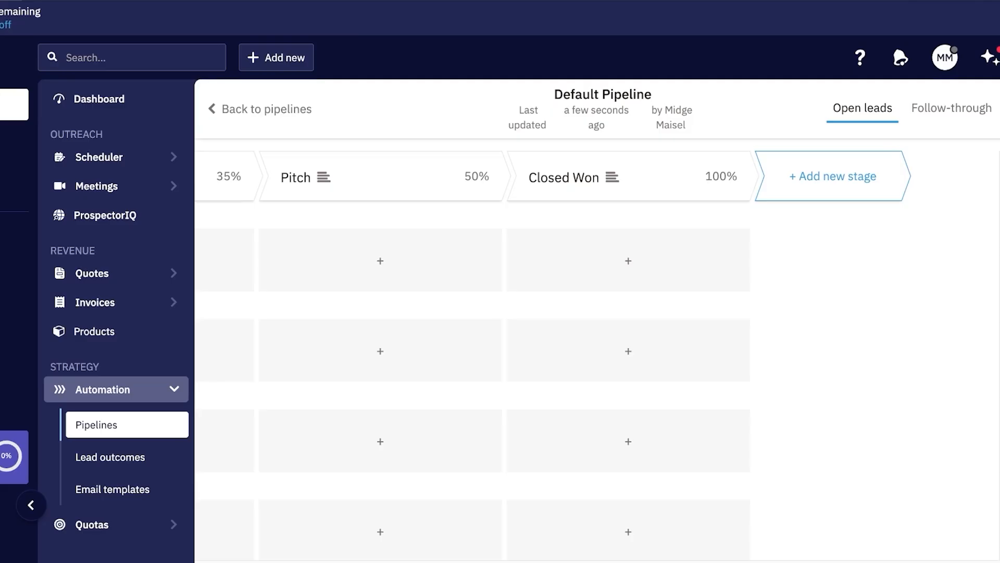
Step: Add another stage named Closed Lost with a confidence level enabled
left_click(836, 174)
type("Closed Lost")
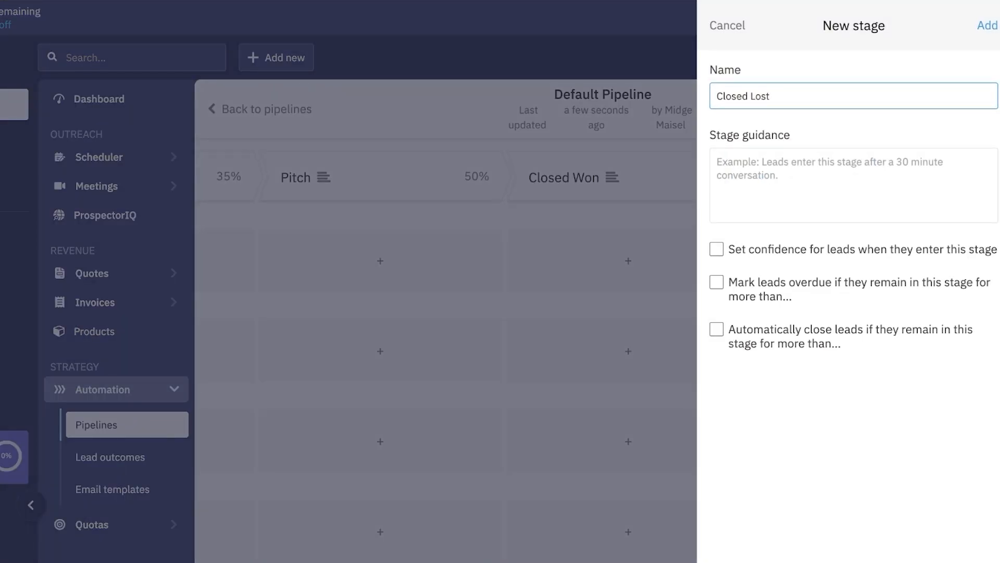
left_click(717, 249)
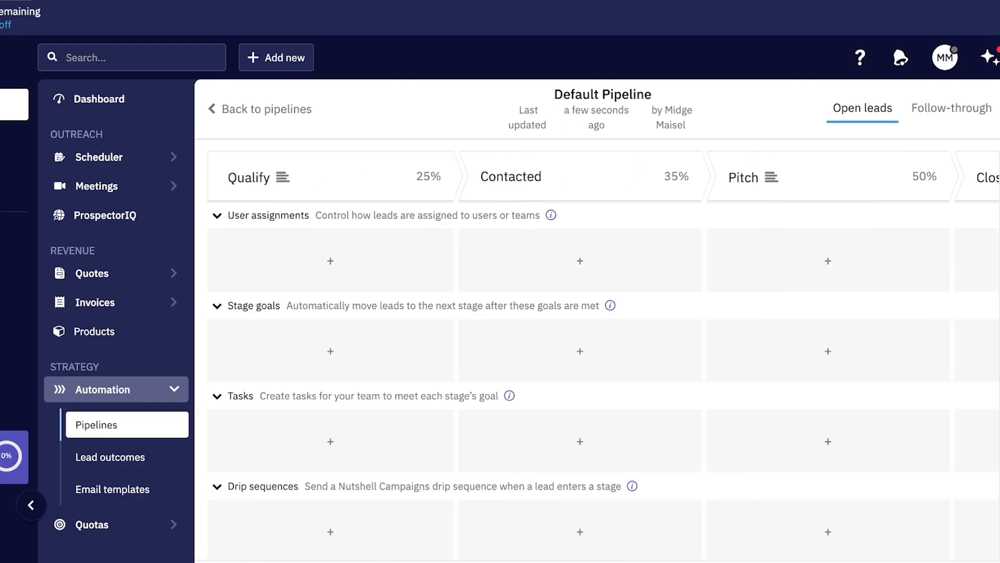
Step: Open the all-leads board and start a new lead in the Default Pipeline
left_click(266, 109)
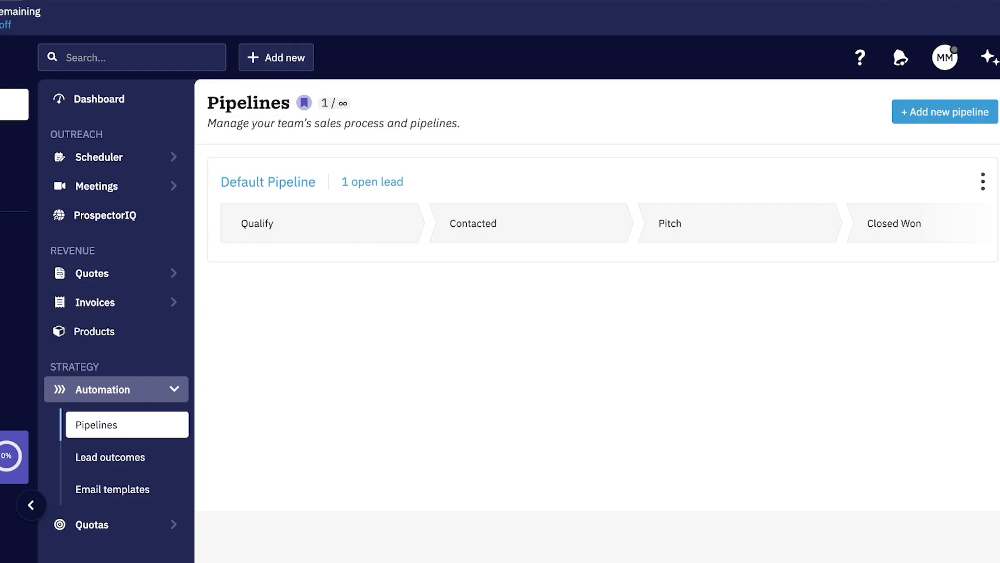
left_click(51, 316)
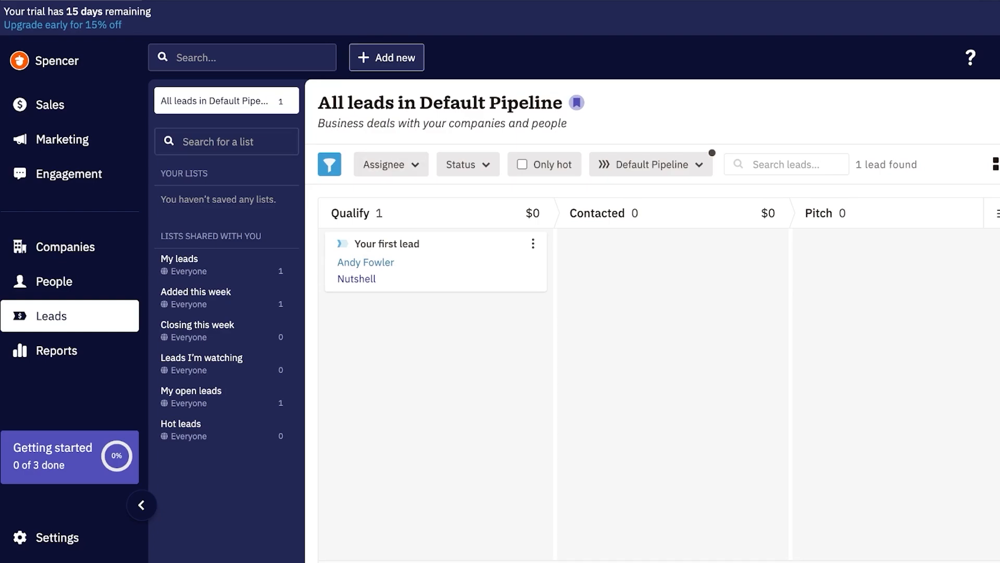
left_click(386, 58)
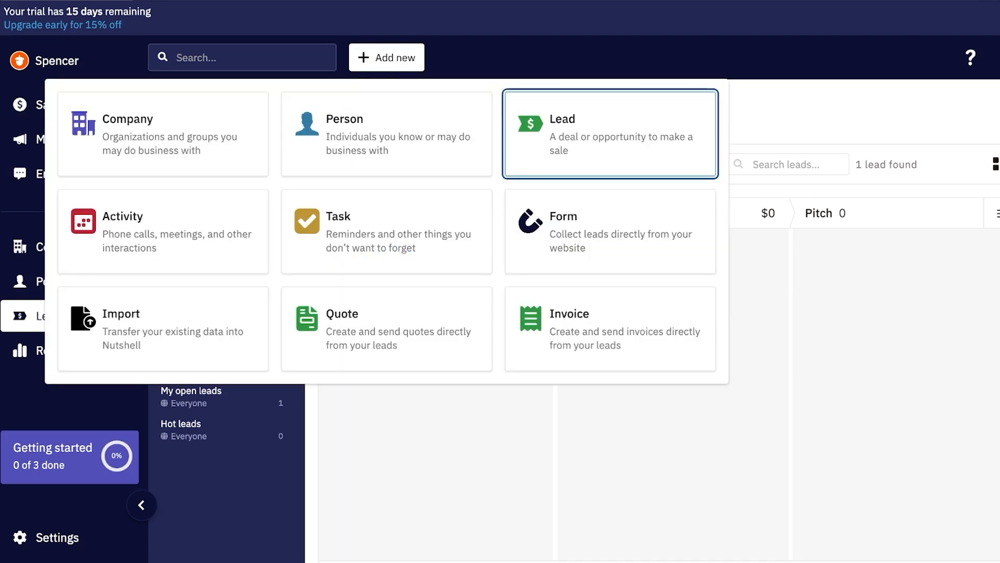
left_click(610, 134)
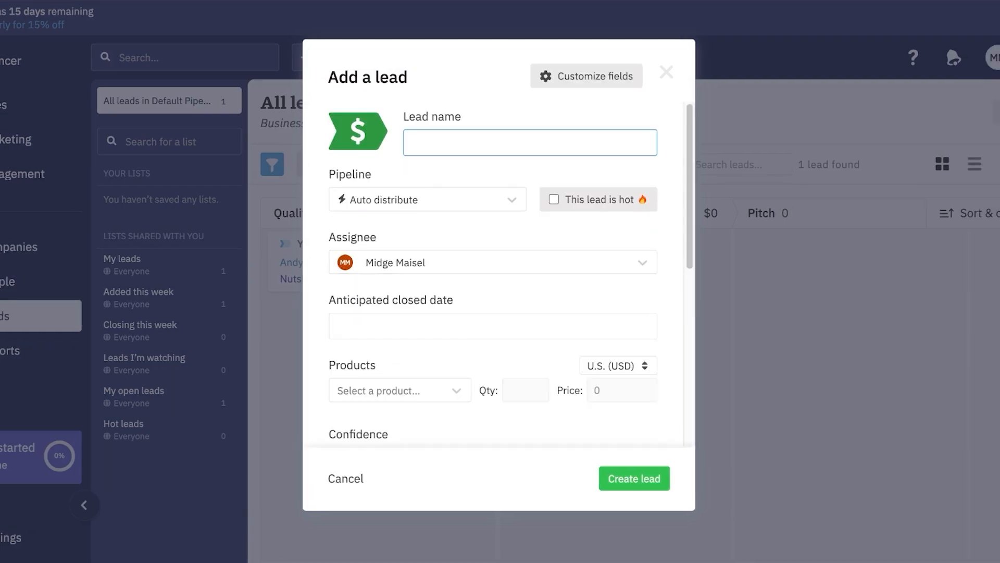
left_click(428, 199)
left_click(427, 167)
left_click(427, 127)
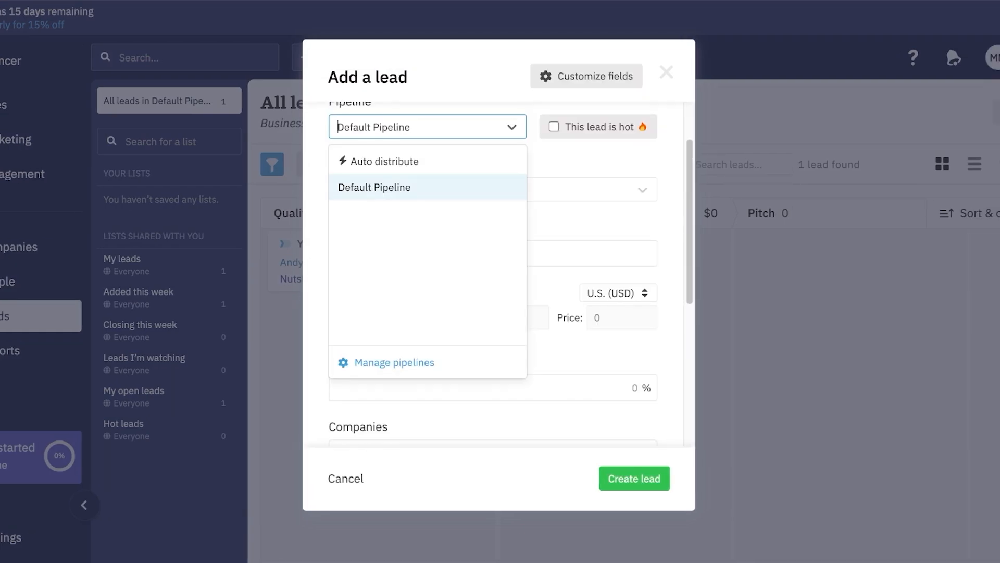
left_click(427, 187)
Step: Try the hot flag, products and companies fields, then cancel the lead unsaved
left_click(554, 127)
left_click(554, 127)
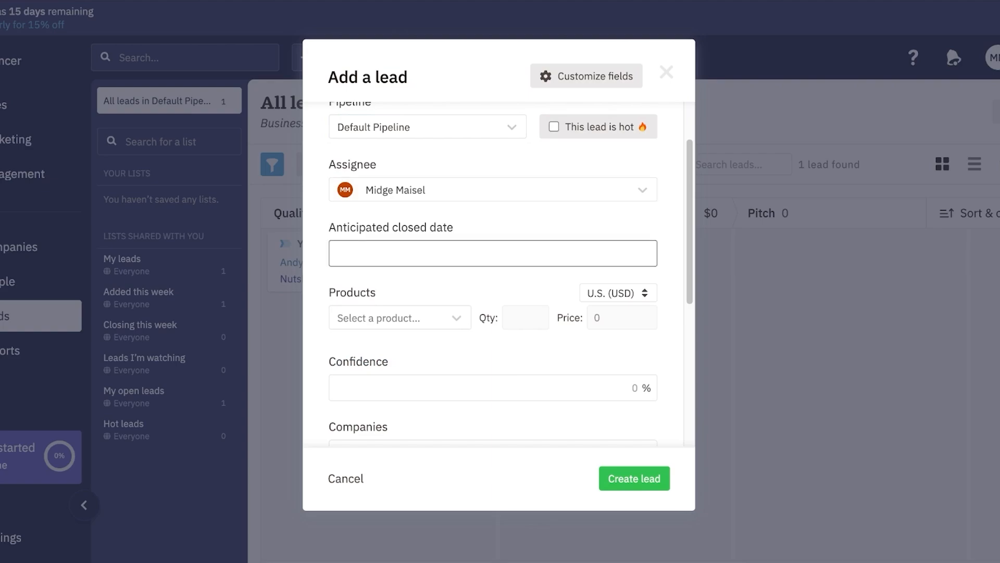
left_click(427, 318)
left_click(521, 267)
left_click(521, 267)
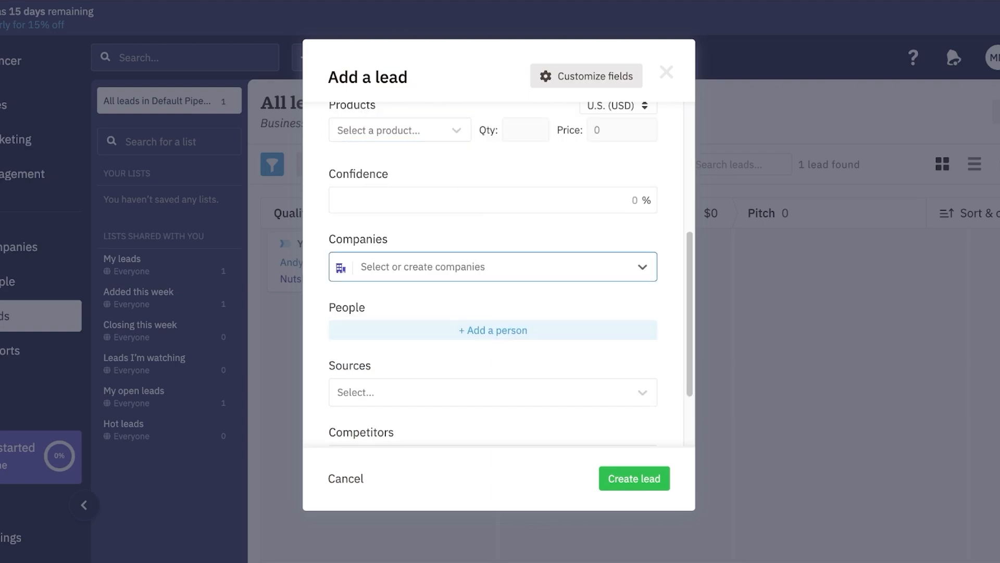
scroll(521, 323, "down", 2)
left_click(667, 72)
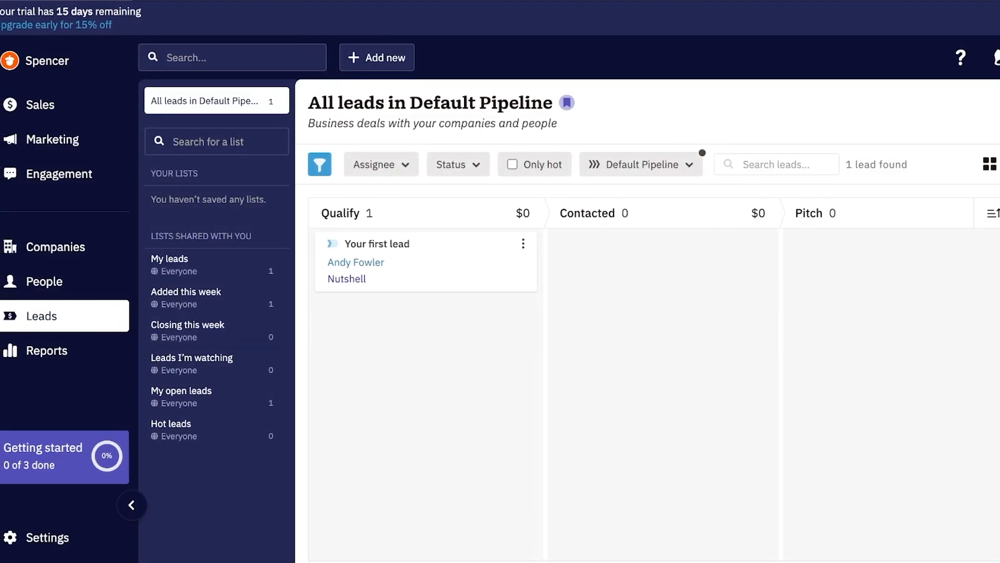
Step: Go via Companies and the Sales dashboard to the empty Revenue > Products list
left_click(55, 246)
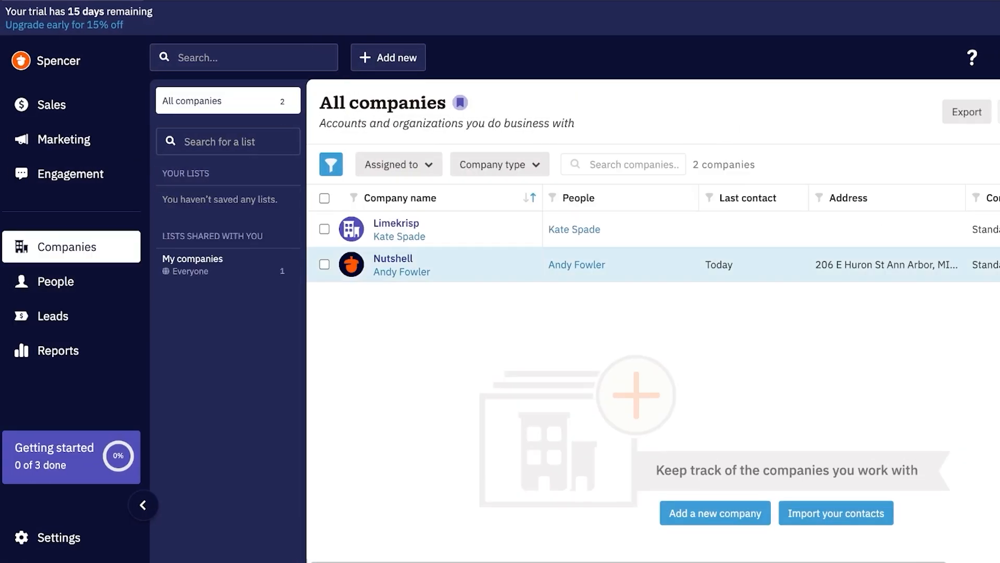
left_click(51, 105)
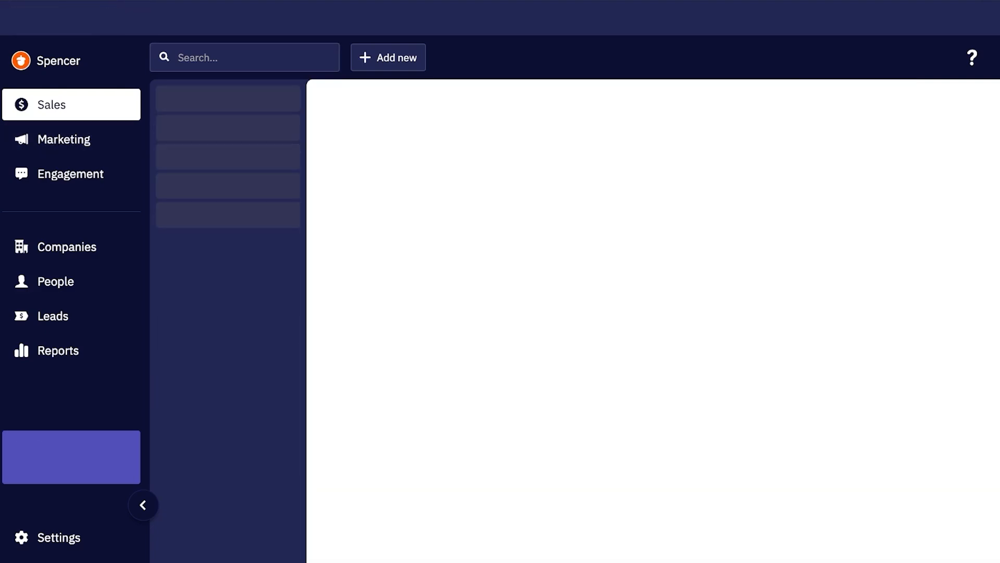
scroll(552, 186, "down", 6)
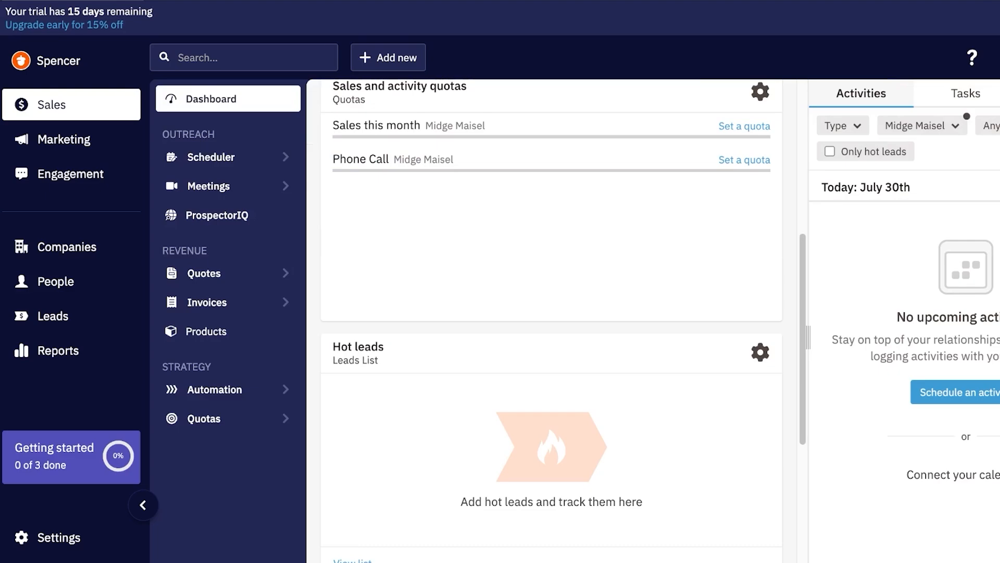
left_click(206, 331)
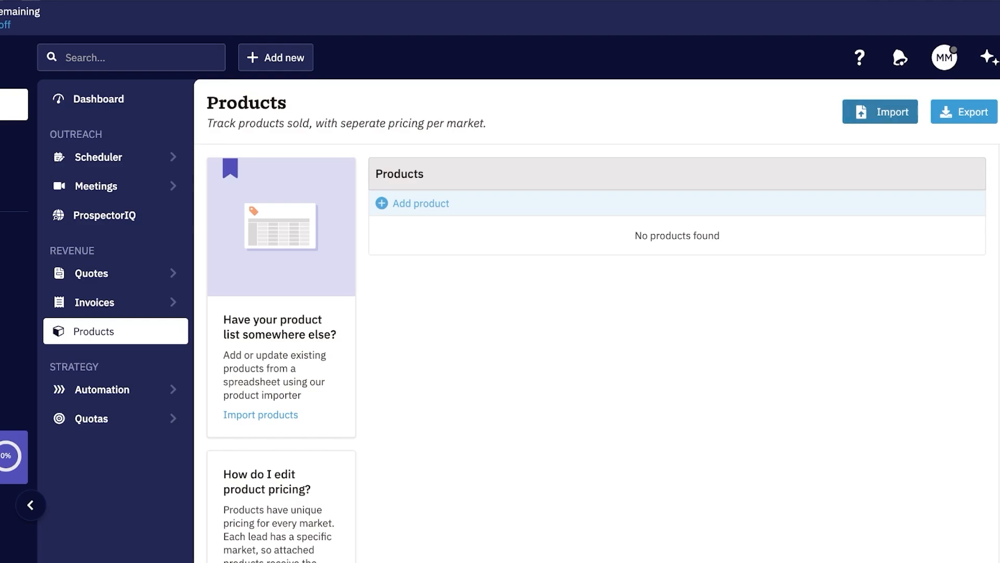
Step: Start a new product, trying Service before settling on type Good
left_click(421, 203)
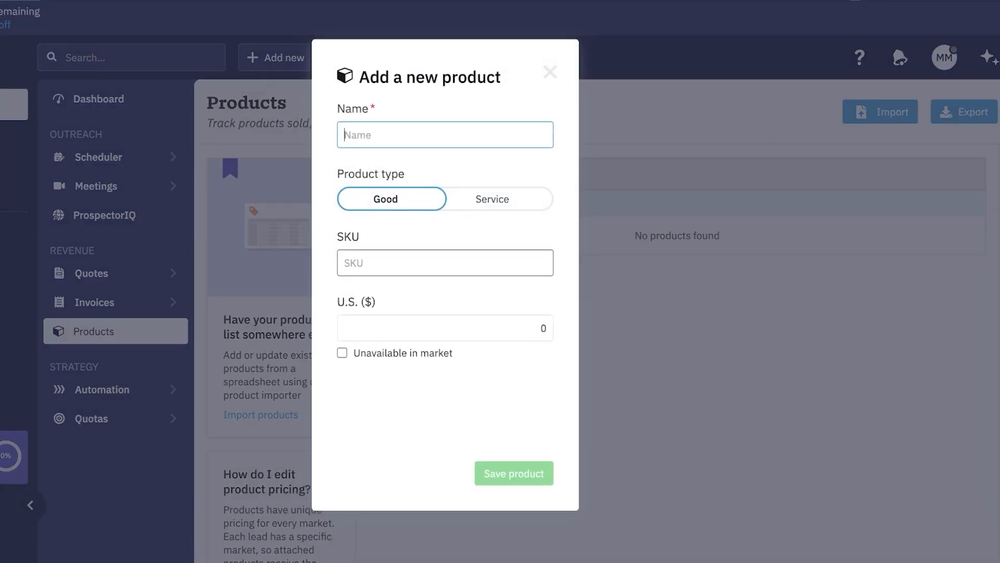
left_click(492, 199)
left_click(386, 199)
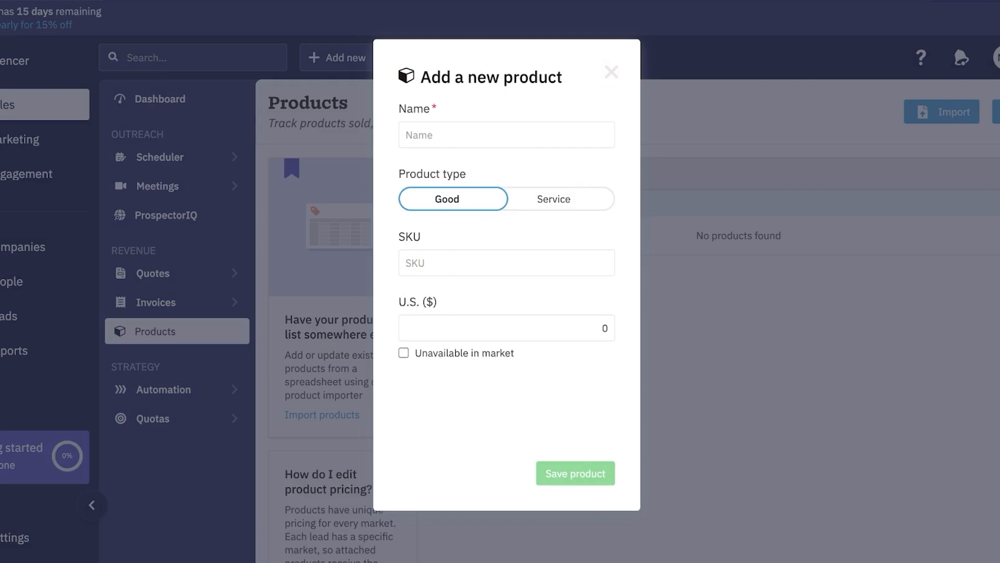
left_click(554, 199)
left_click(447, 199)
Step: Name the product lipstick, price it at $12, save it, and open Pipelines settings
left_click(506, 135)
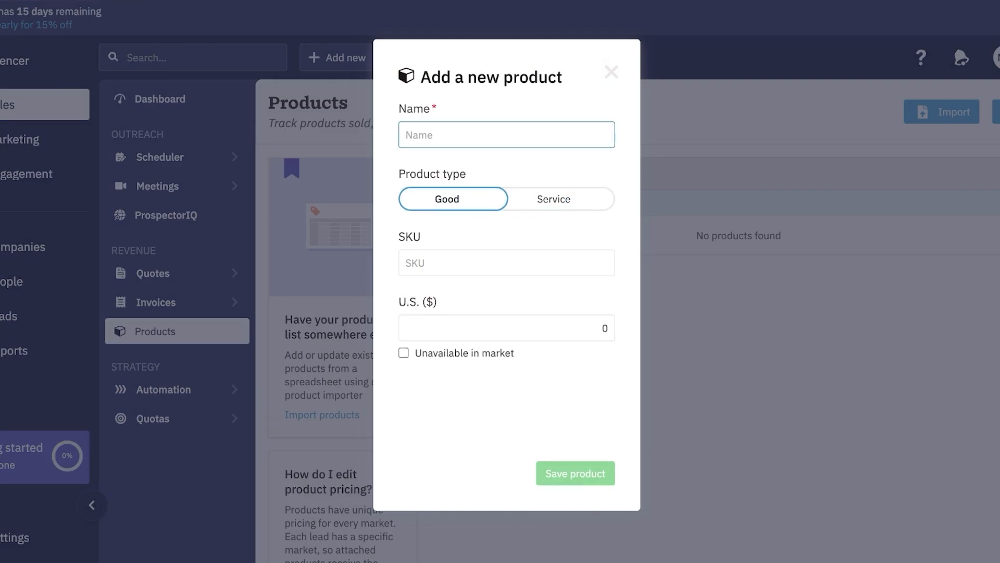
type("lipstick")
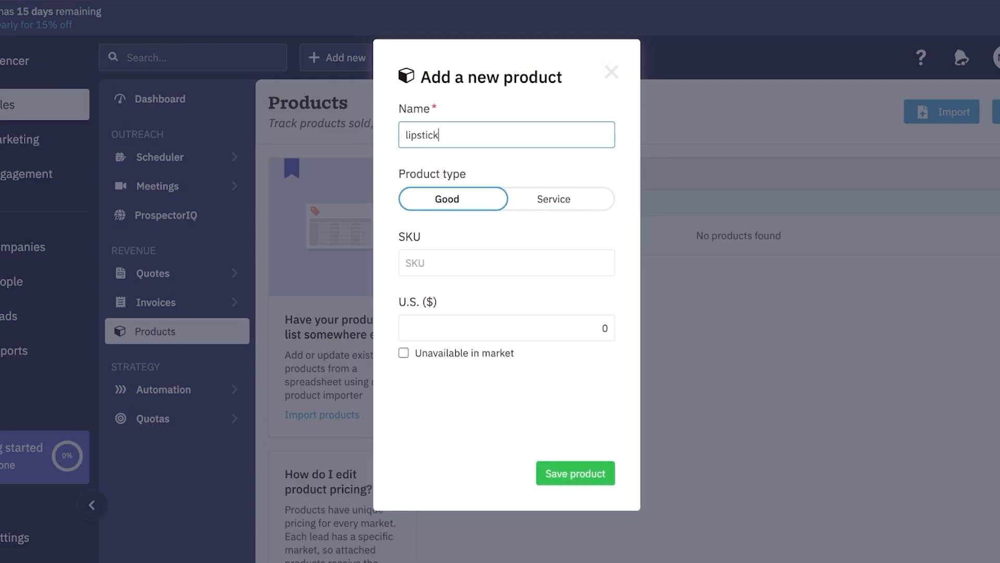
double_click(599, 329)
type("122")
key("BackSpace")
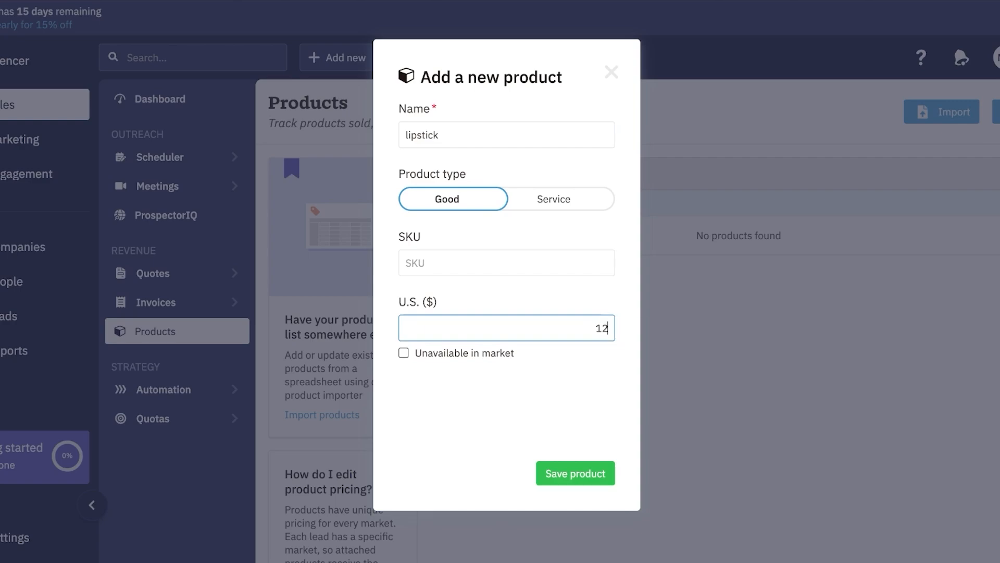
left_click(576, 474)
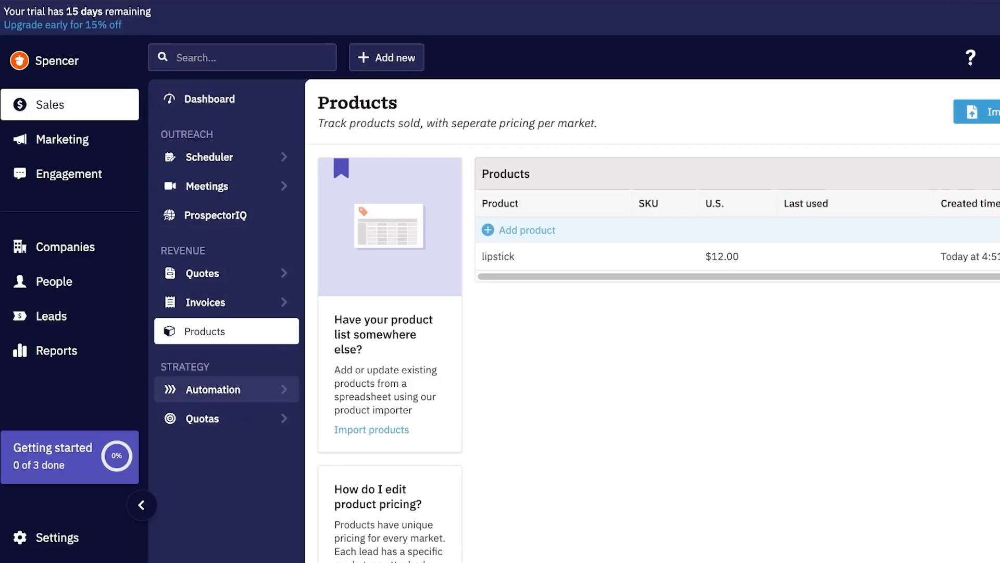
left_click(214, 389)
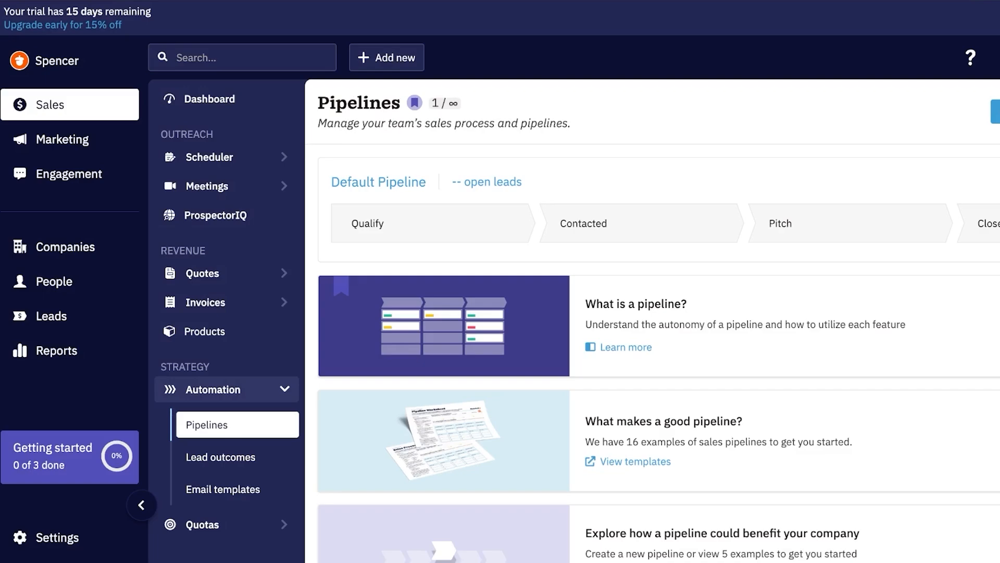
Step: View Sales quotas and the Marketing and Engagement dashboards, then open the empty Email Broadcasts list
left_click(209, 525)
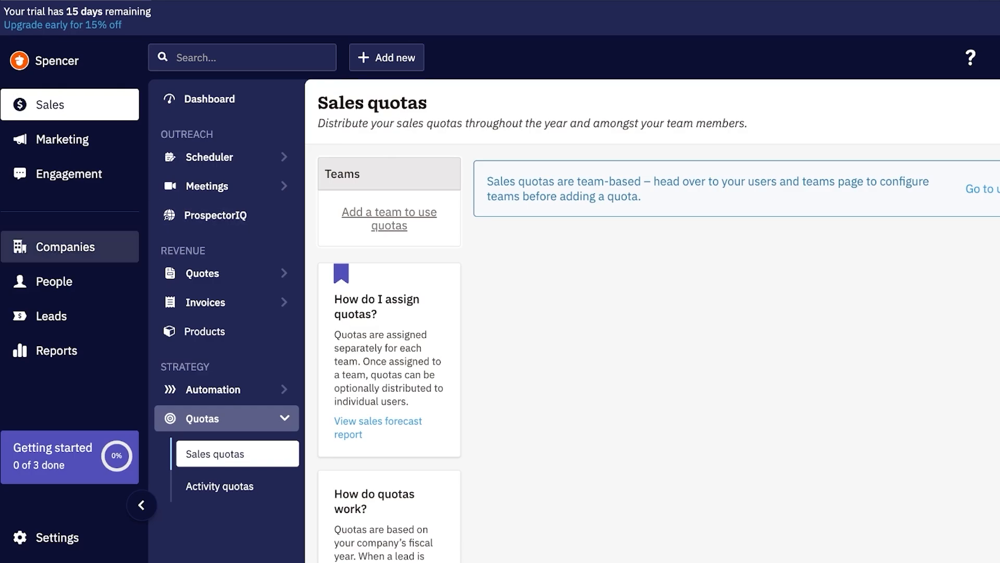
left_click(63, 140)
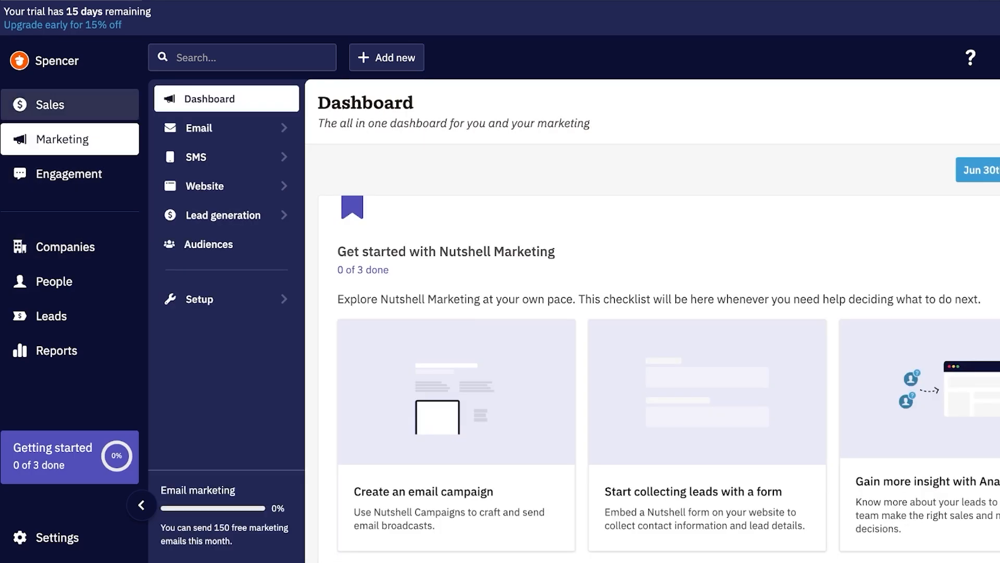
left_click(68, 173)
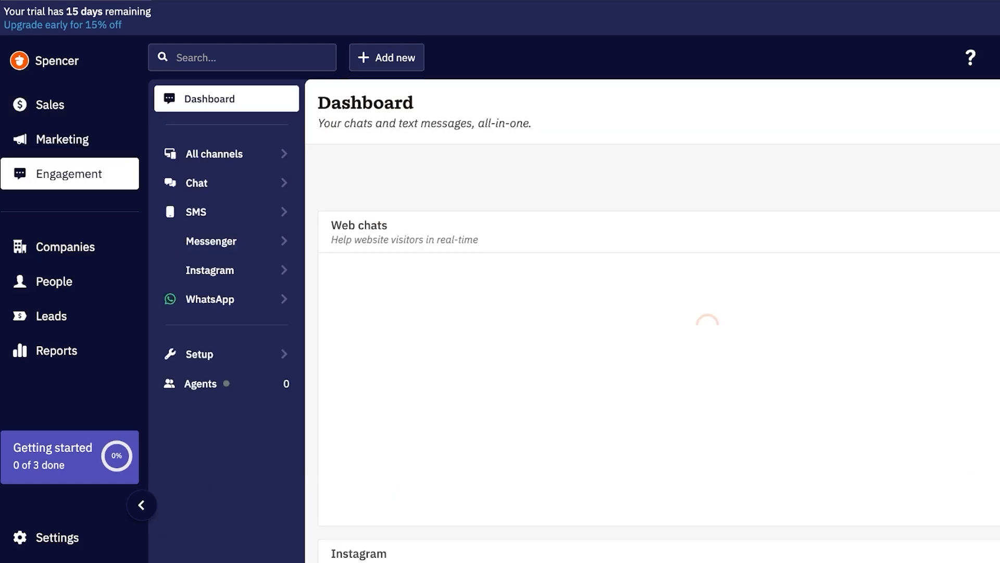
left_click(62, 139)
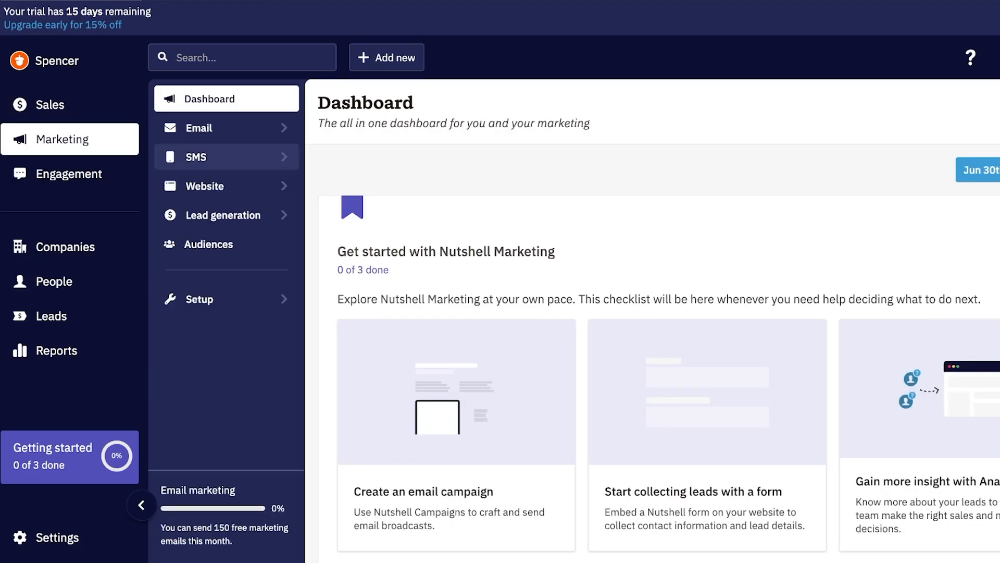
scroll(456, 432, "down", 5)
scroll(457, 433, "up", 5)
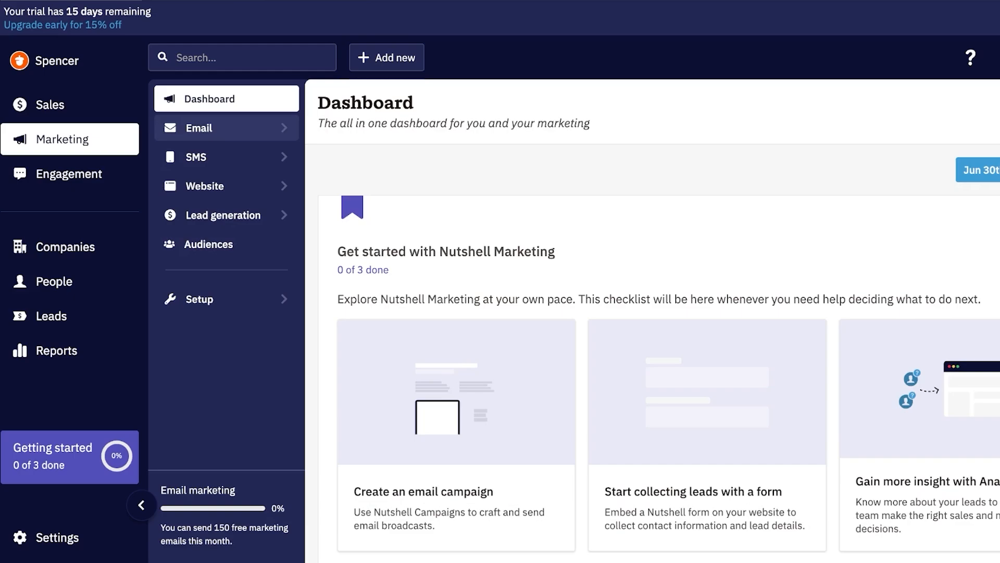
left_click(199, 128)
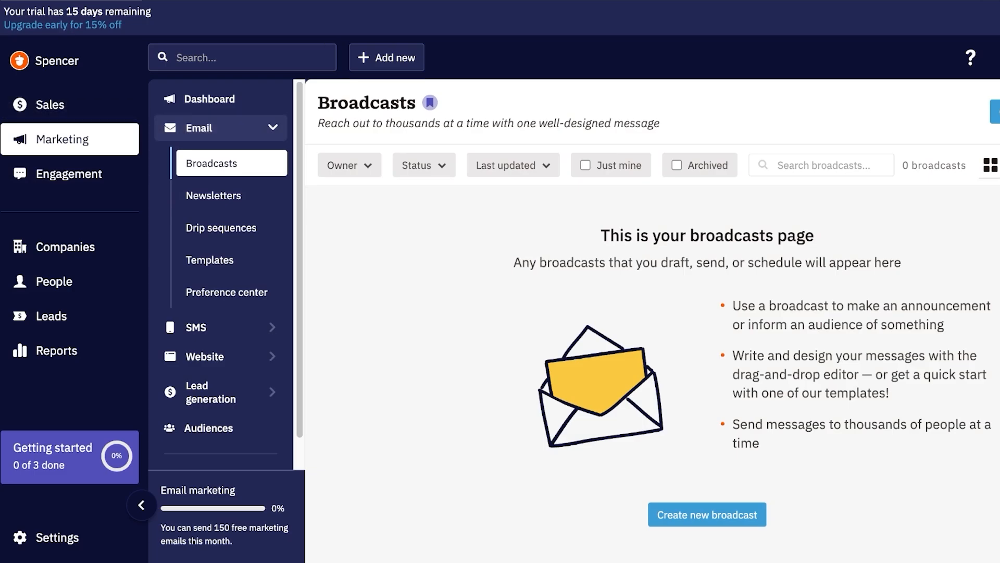
left_click(935, 111)
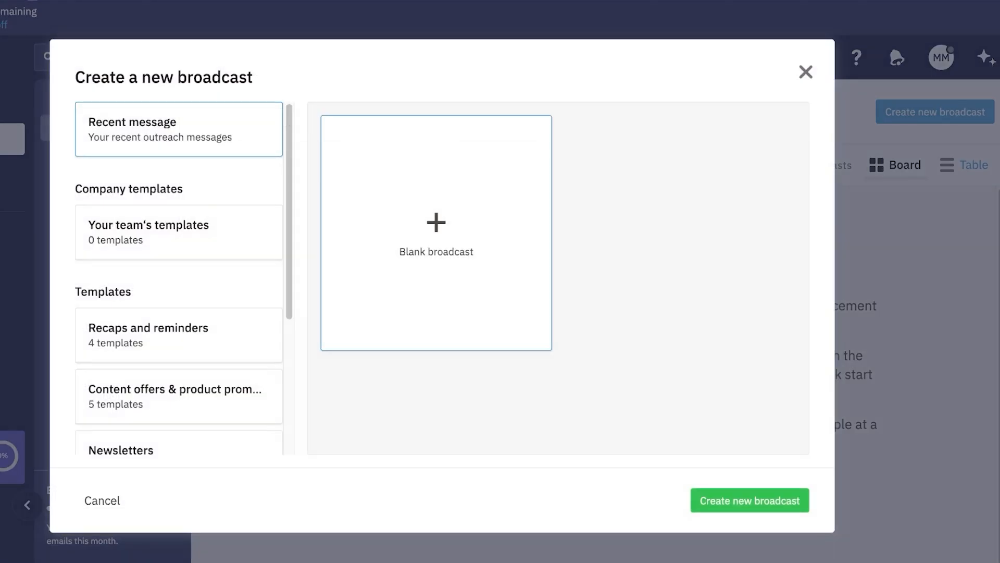
scroll(178, 278, "down", 5)
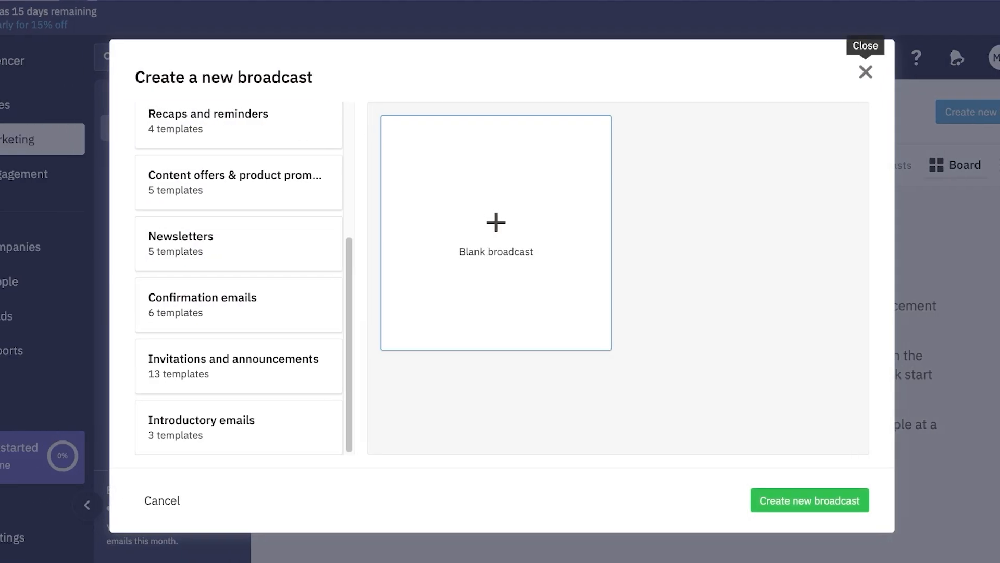
scroll(238, 243, "up", 5)
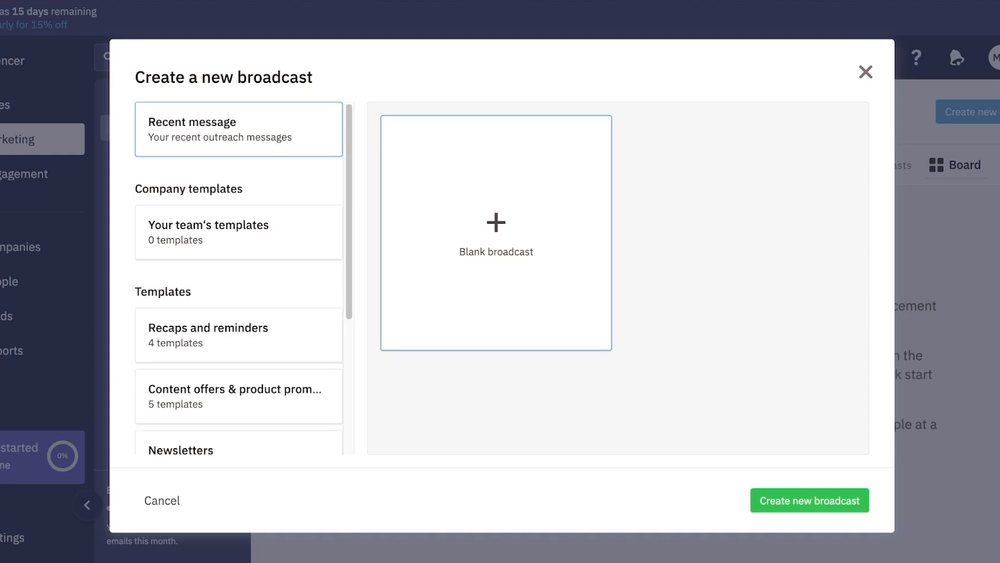
left_click(162, 501)
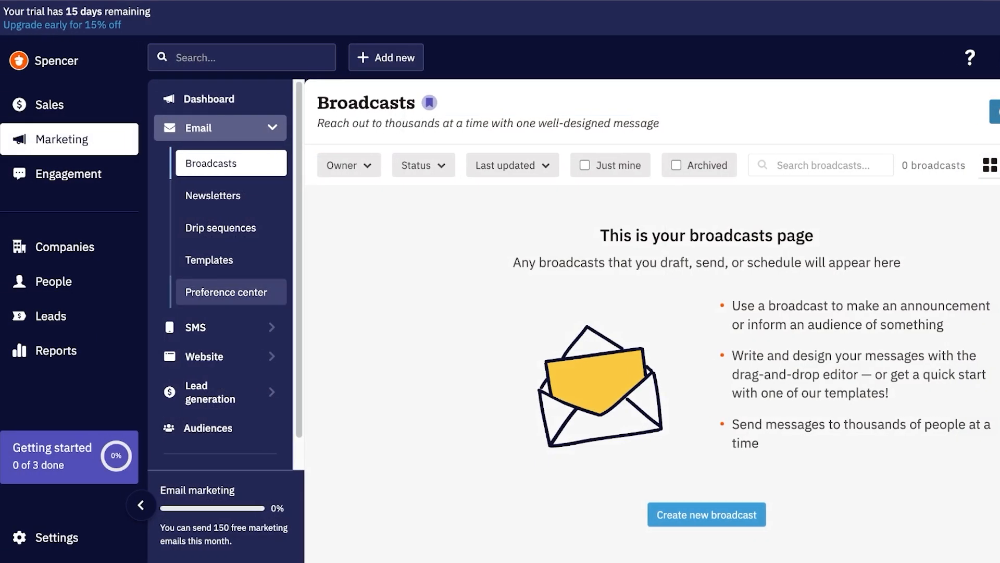